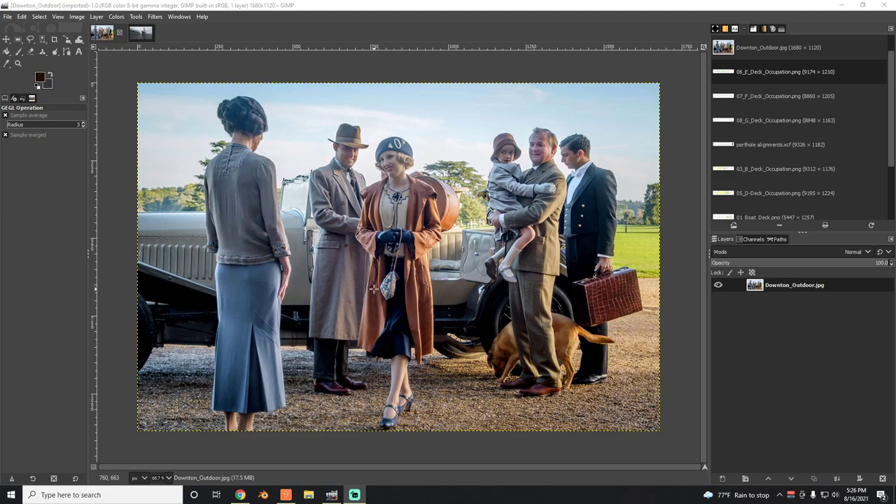
left_click(140, 32)
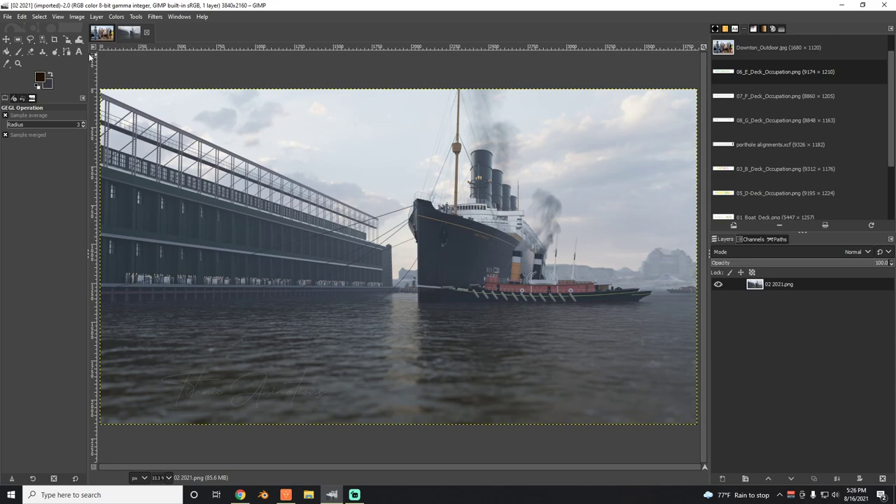
left_click(102, 32)
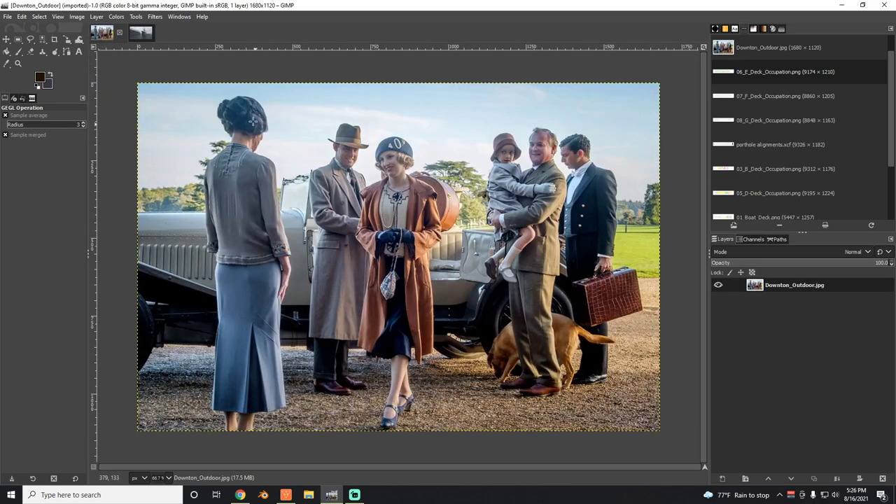
left_click(135, 38)
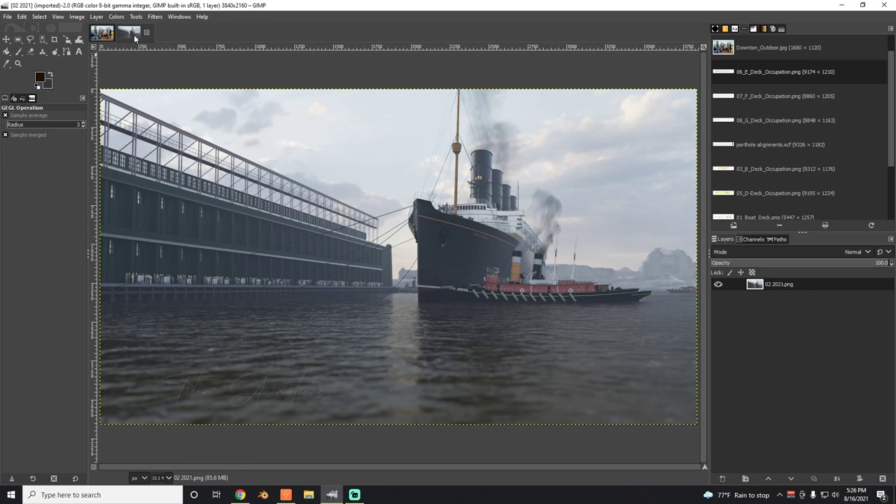
left_click(105, 39)
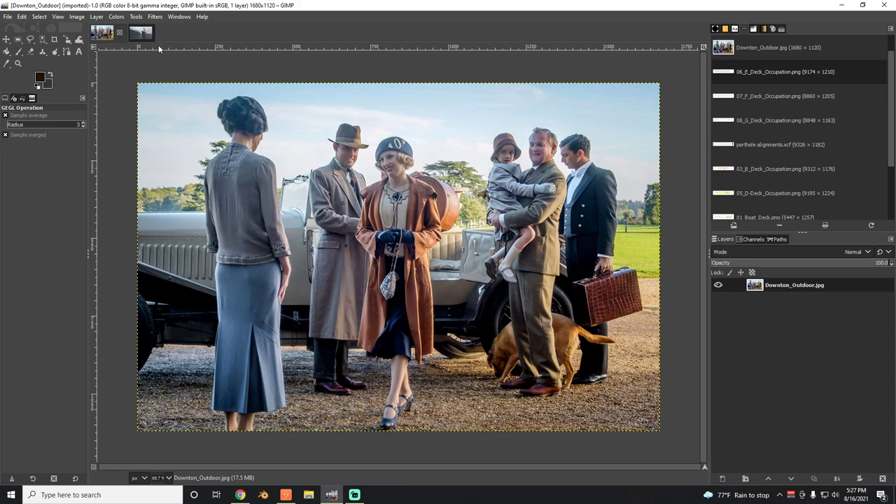
Convert Downton_Outdoor.jpg to indexed mode with a 3-colour optimum palette and no dithering.
left_click(76, 17)
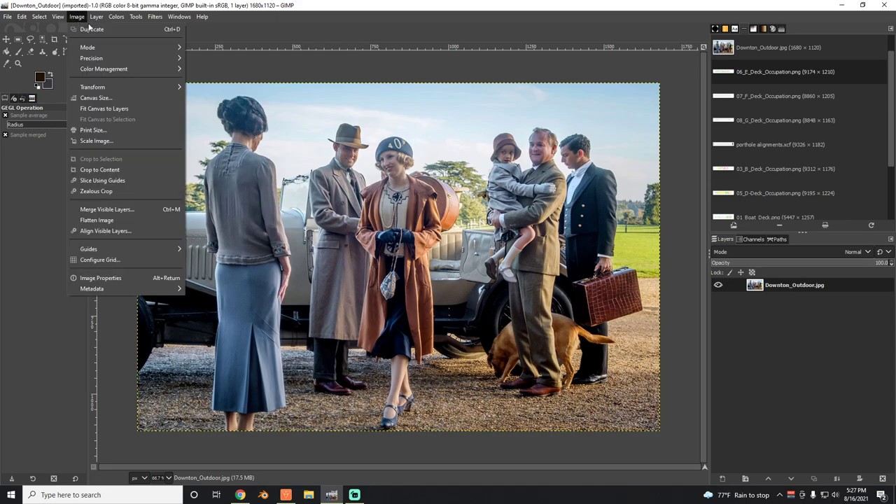
mouse_move(109, 48)
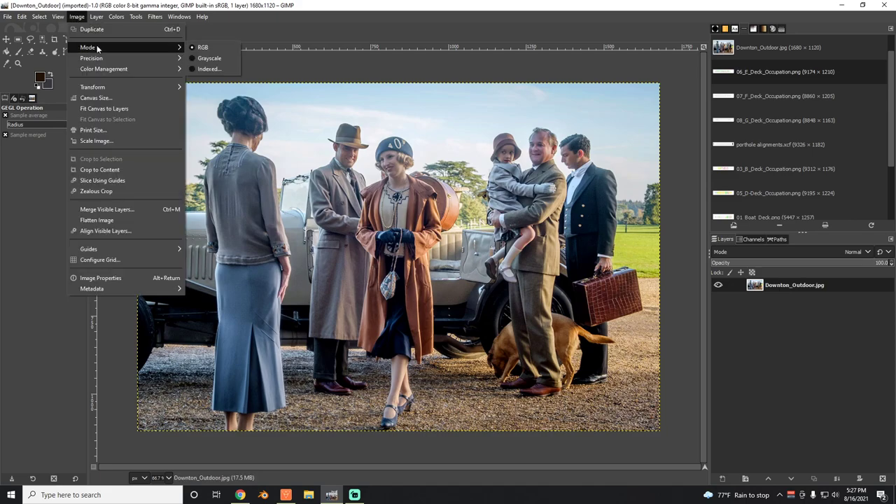
left_click(208, 68)
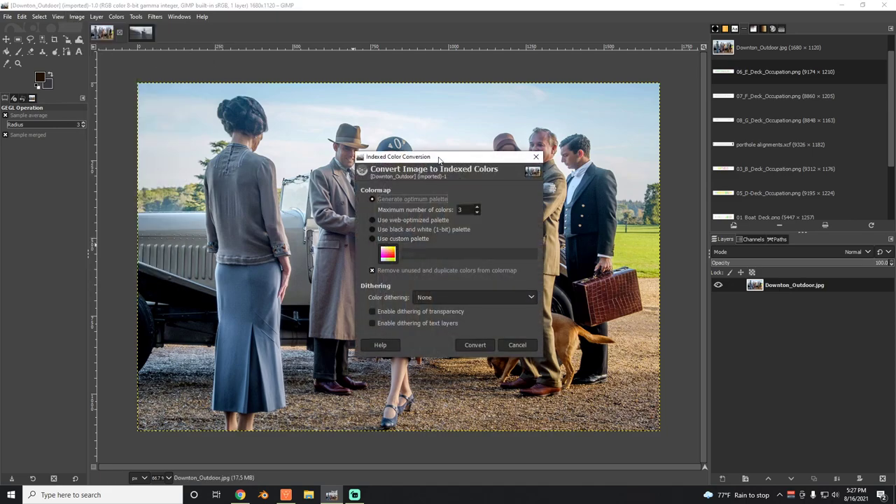
left_click_drag(440, 161, 549, 177)
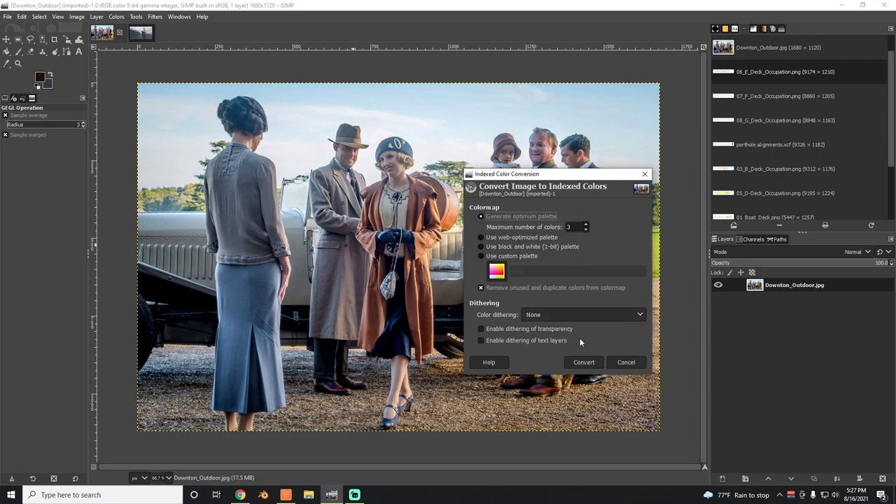
left_click(583, 363)
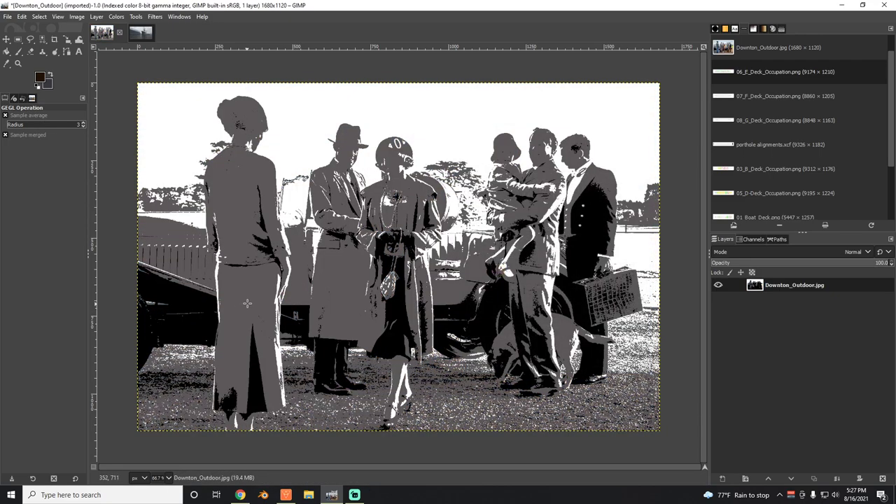
Eyedrop white, grey 5d585a and black from the photo into colour history, keeping black as foreground.
left_click(40, 77)
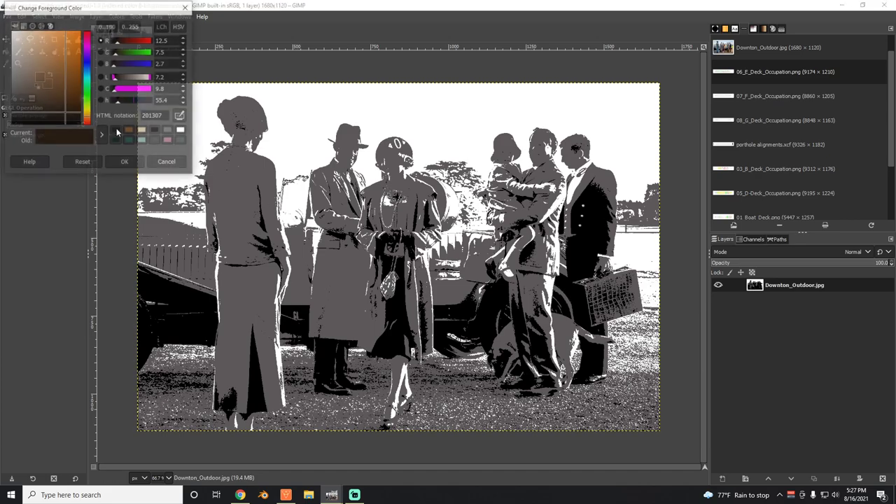
left_click(181, 117)
left_click(293, 136)
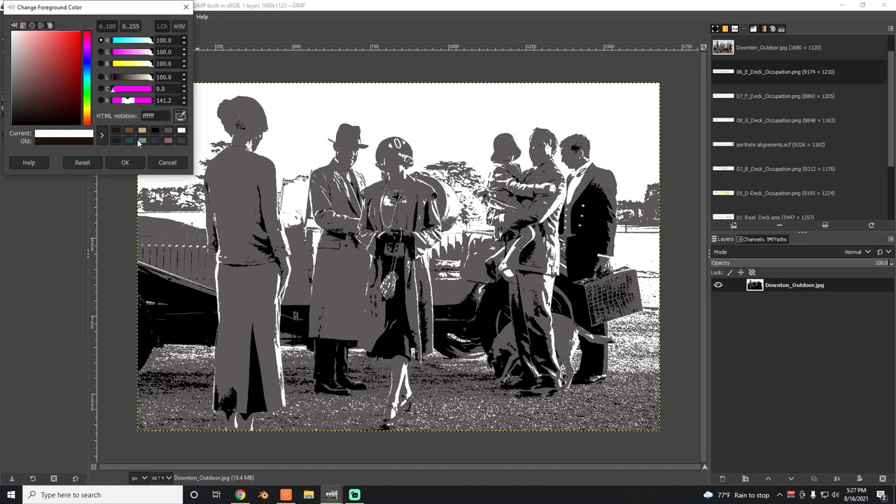
left_click(104, 137)
left_click(331, 165)
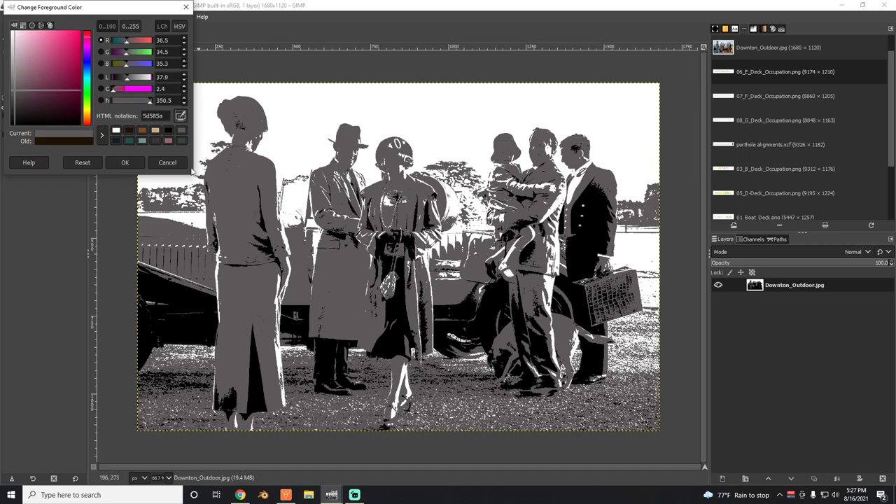
left_click(102, 135)
left_click(148, 200)
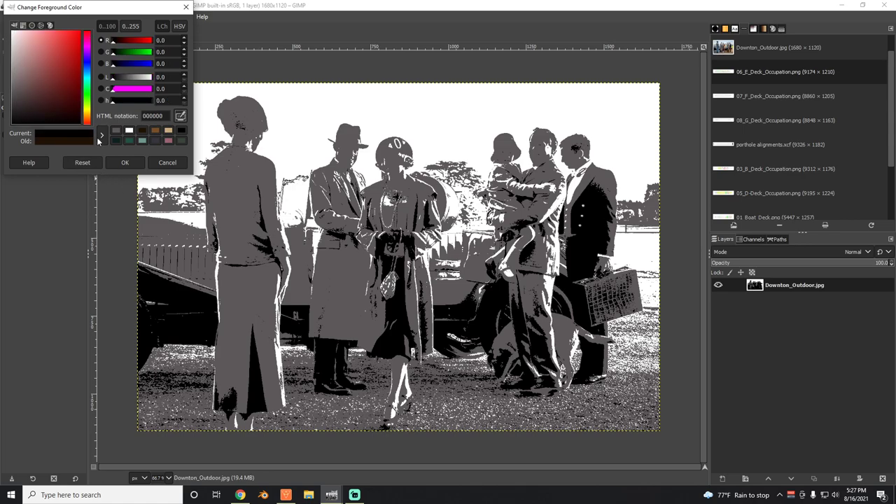
left_click(101, 136)
left_click(125, 162)
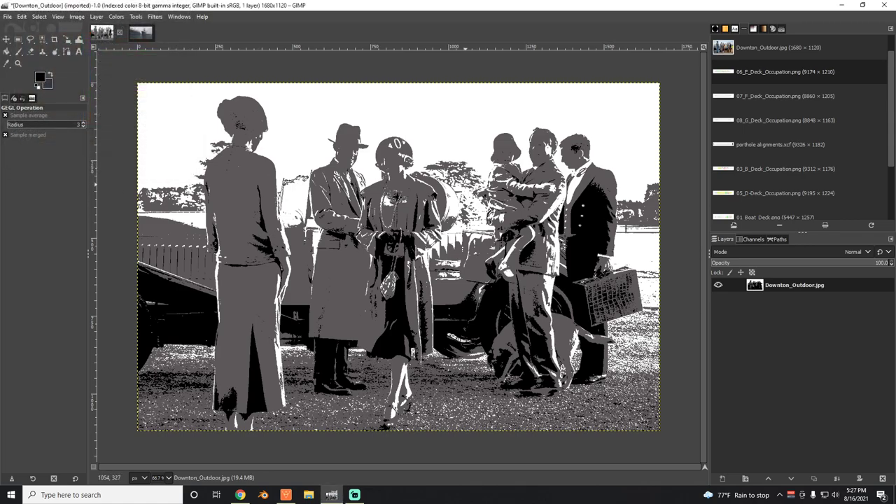
Import a palette from the Downton_Outdoor image, naming it DowntonOutside.
left_click(754, 29)
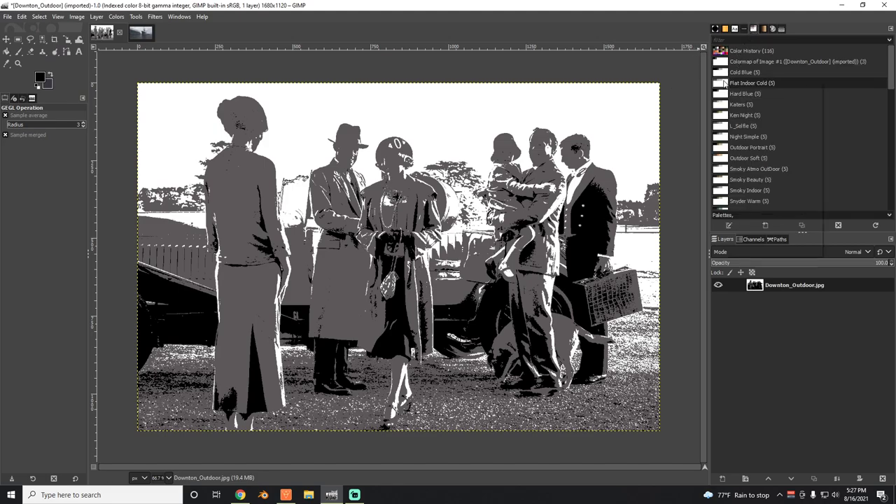
right_click(726, 83)
left_click(756, 117)
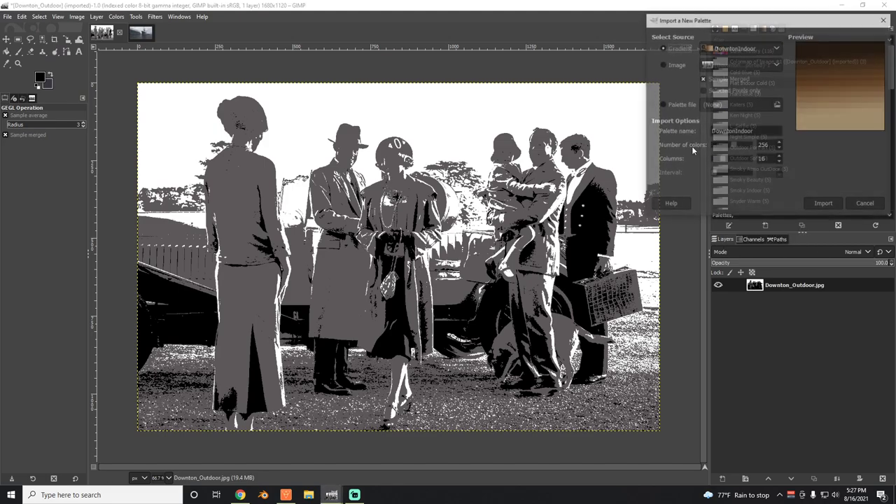
left_click(662, 64)
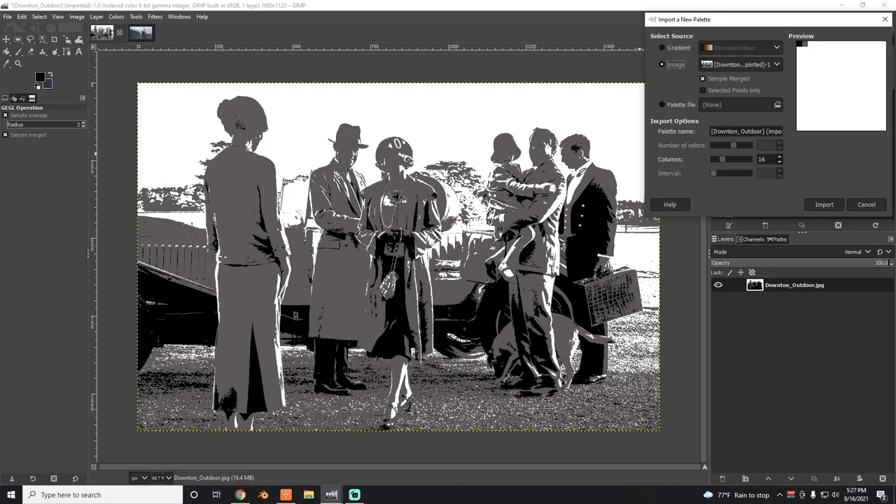
triple_click(749, 131)
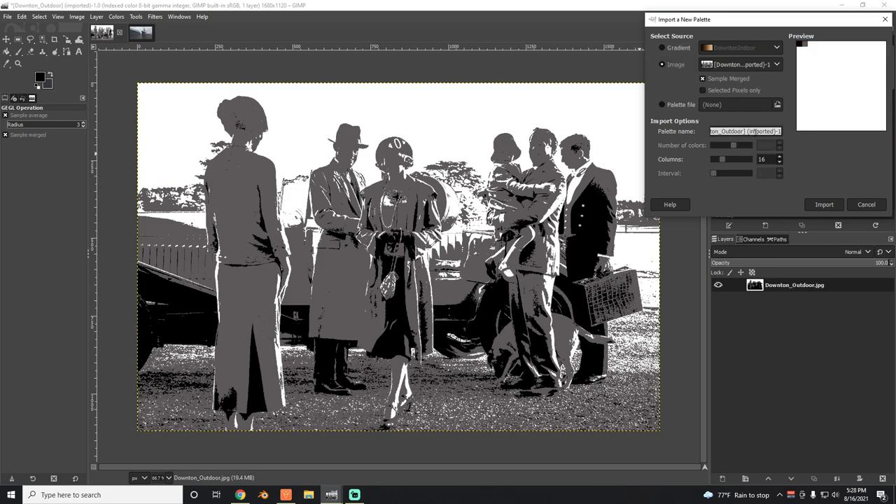
type("Down")
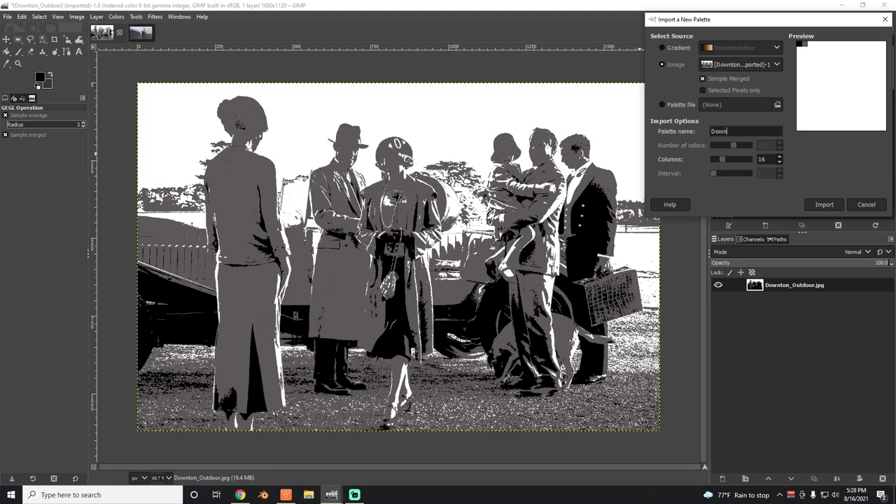
type("tonOutside")
left_click(824, 204)
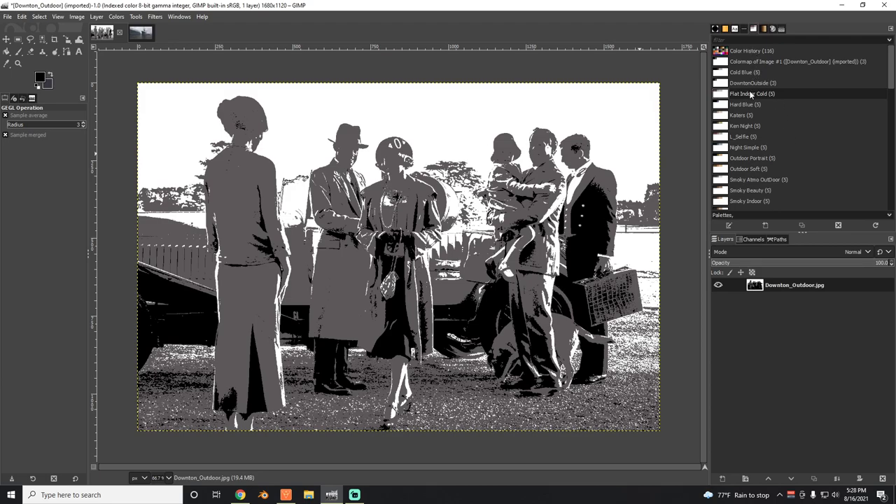
Add foreground colours to the DowntonOutside palette, reorder them, and delete the extra swatch.
double_click(723, 84)
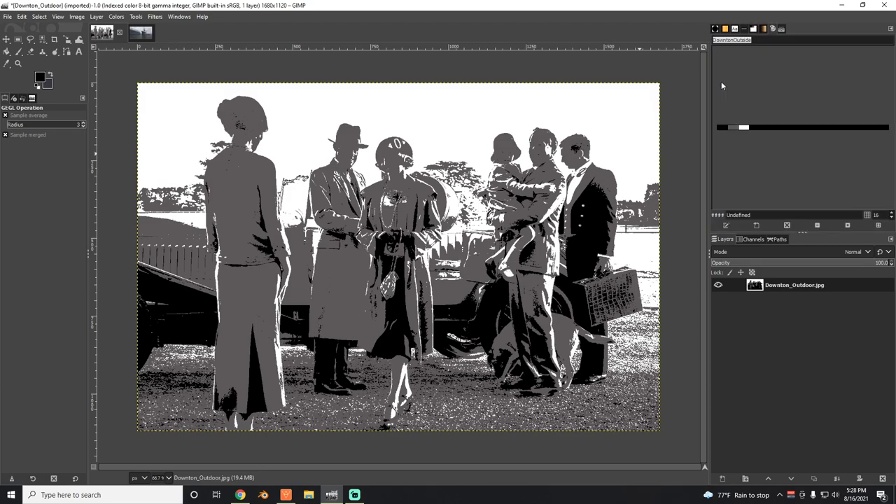
right_click(746, 131)
left_click(760, 145)
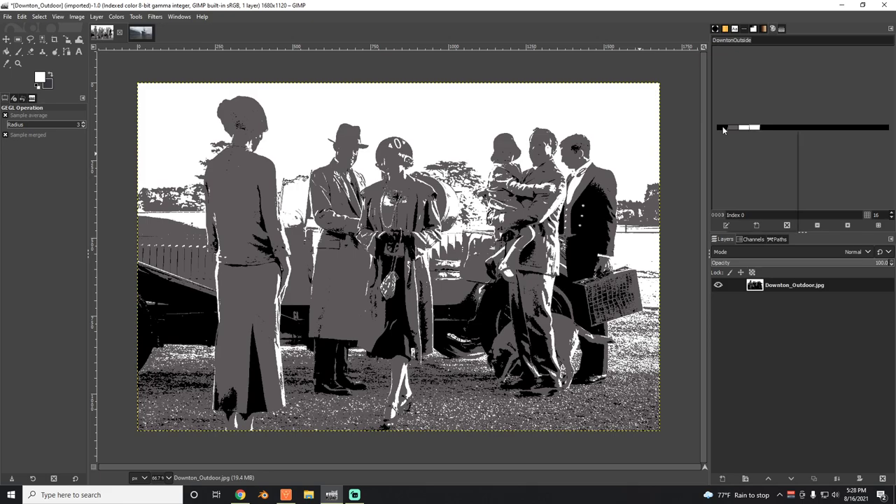
right_click(723, 129)
left_click(760, 145)
mouse_move(765, 127)
left_mouse_down()
mouse_move(729, 127)
mouse_move(775, 127)
left_mouse_up()
right_click(775, 126)
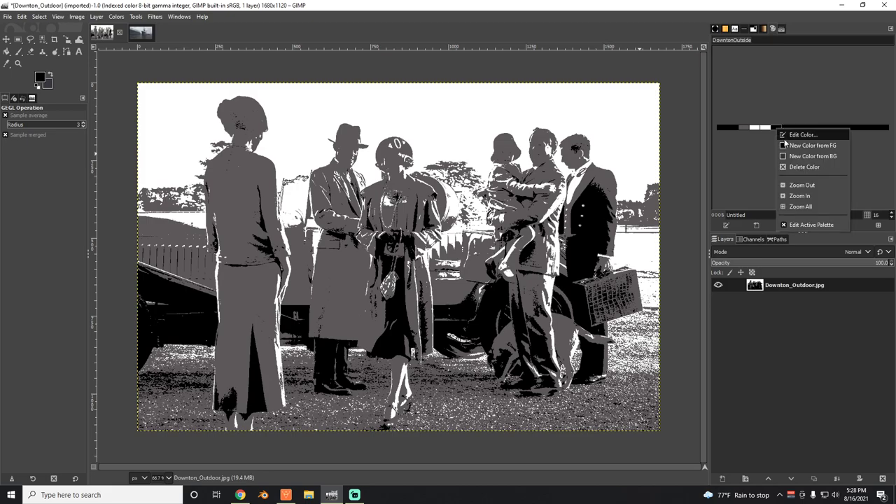
left_click(804, 166)
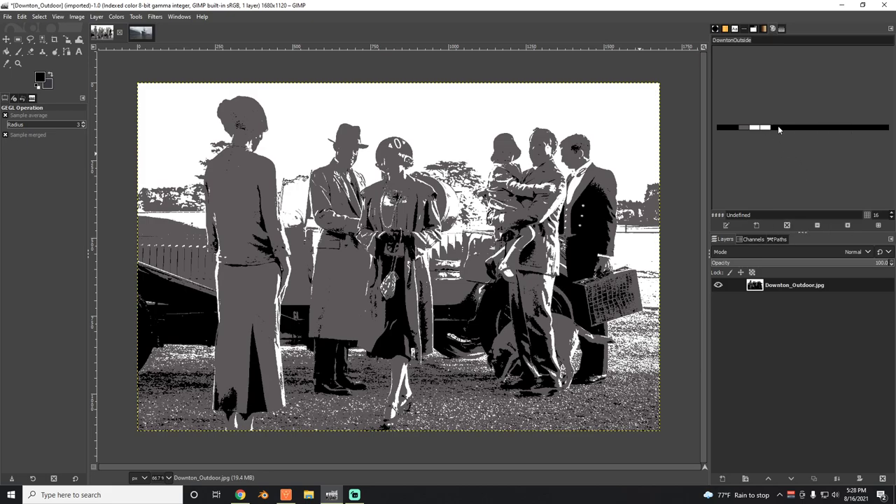
Convert the DowntonOutside palette to a gradient and open it in the Gradient Editor.
left_click(756, 32)
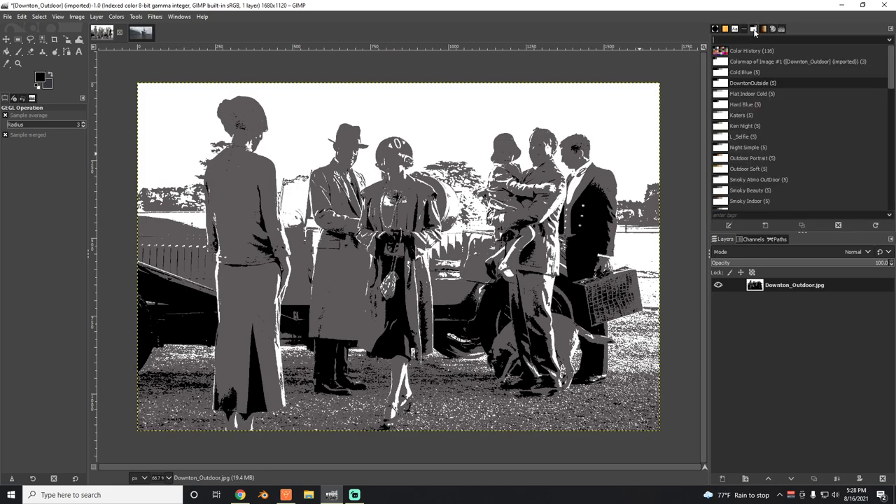
right_click(723, 87)
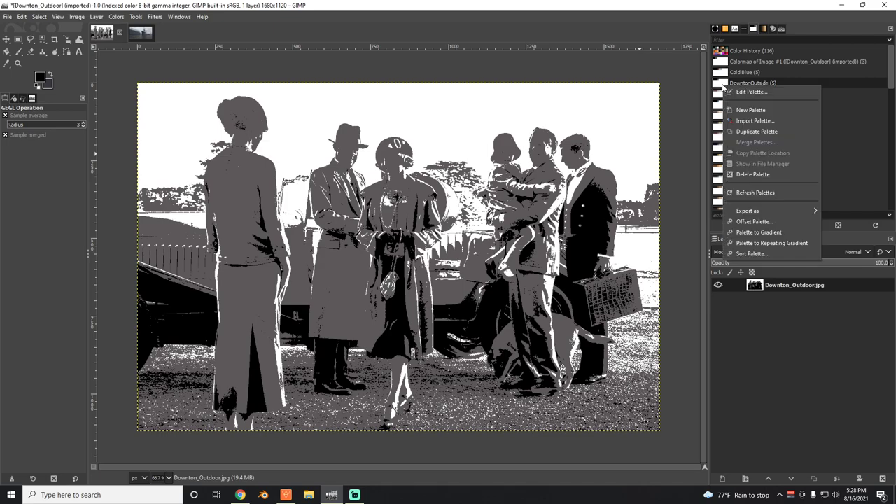
left_click(773, 232)
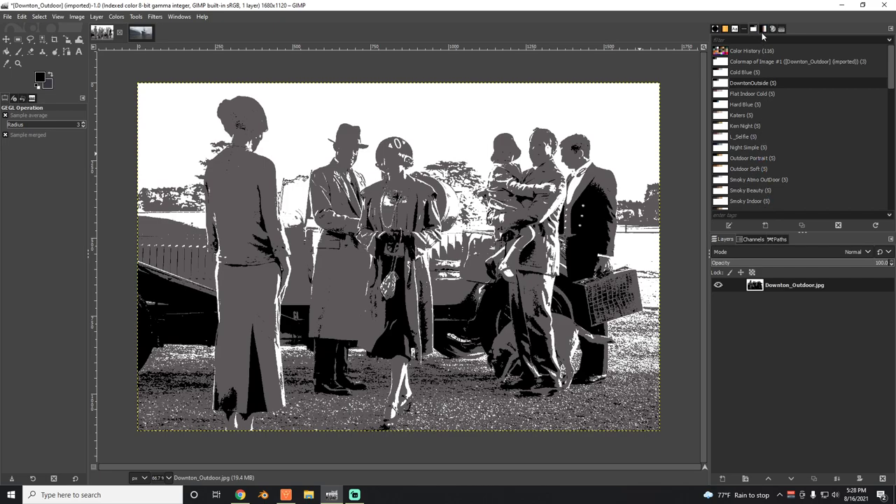
left_click(763, 30)
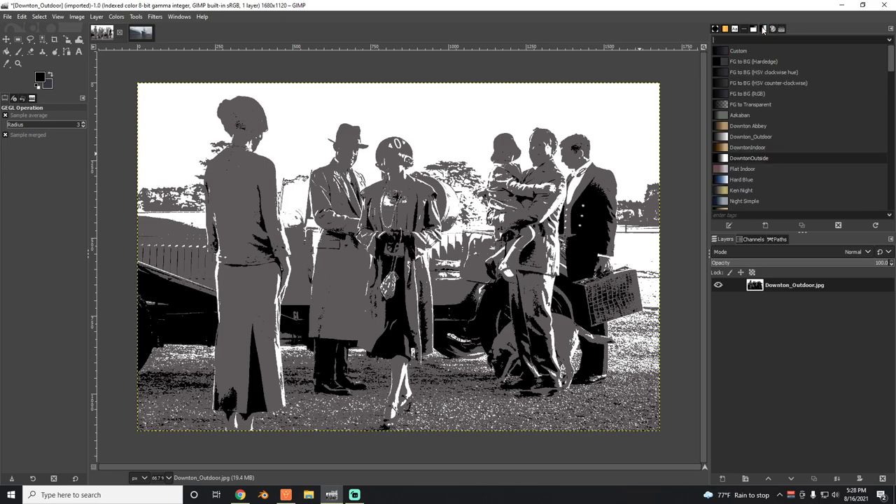
double_click(725, 159)
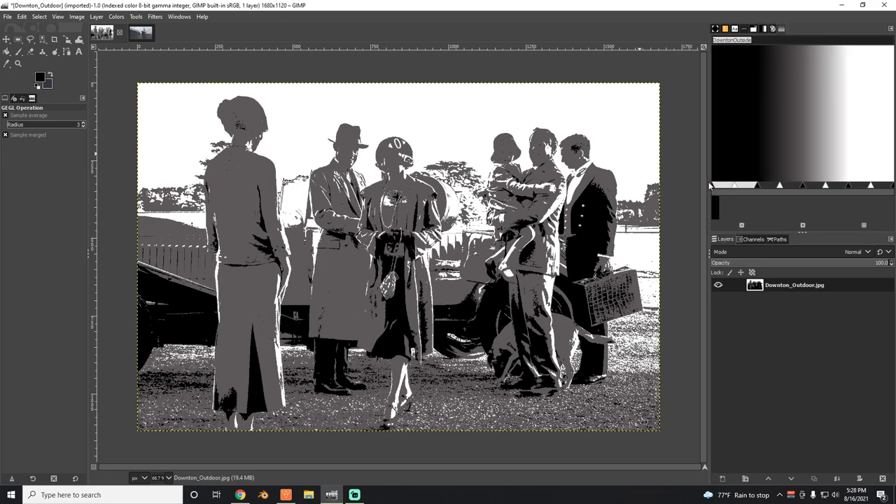
Shift the dark and grey 5d585a stops leftward and re-centre the left segment's midpoint.
left_click_drag(708, 184, 432, 196)
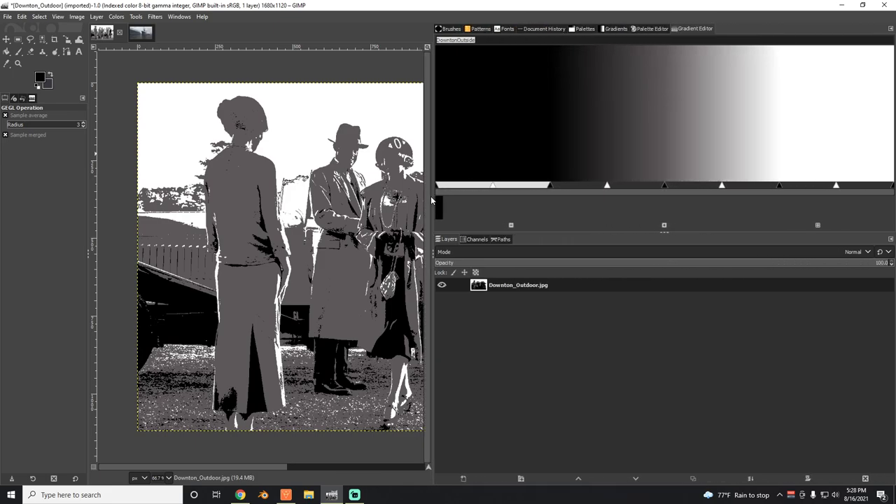
left_click(39, 77)
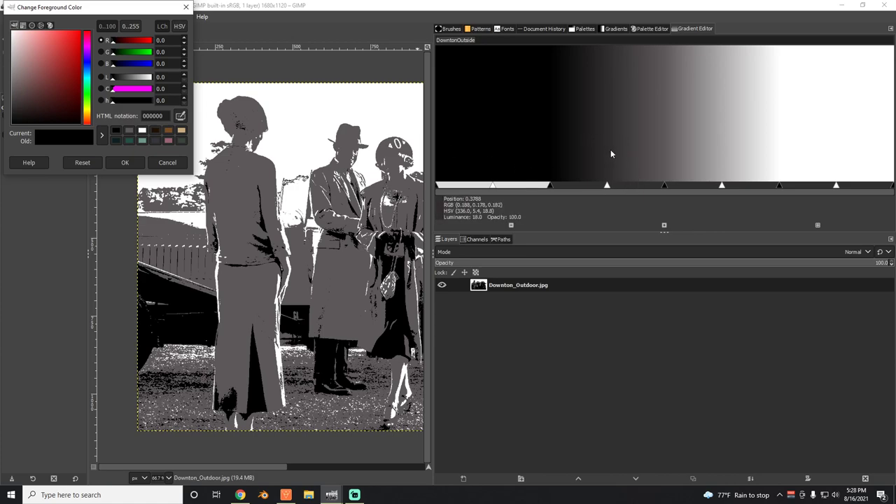
left_click(180, 28)
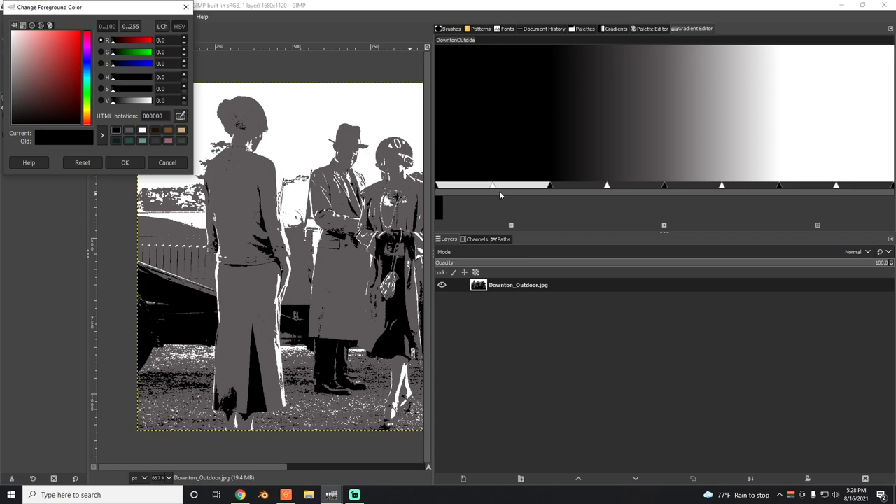
left_click_drag(493, 186, 450, 187)
left_click_drag(550, 184, 438, 185)
left_click(130, 131)
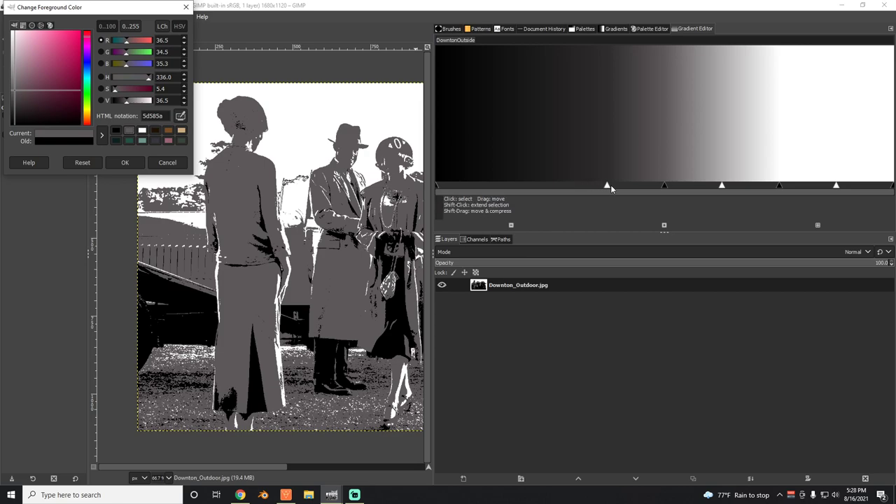
left_click_drag(664, 185, 541, 187)
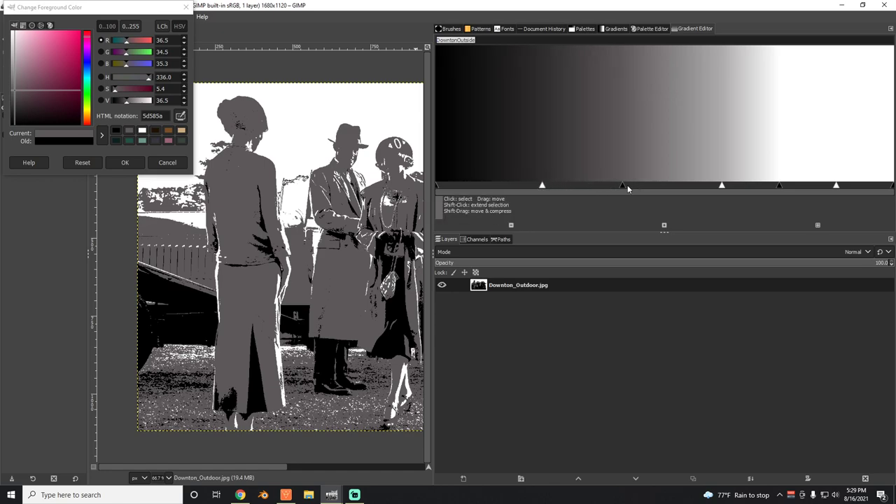
left_click_drag(621, 186, 599, 186)
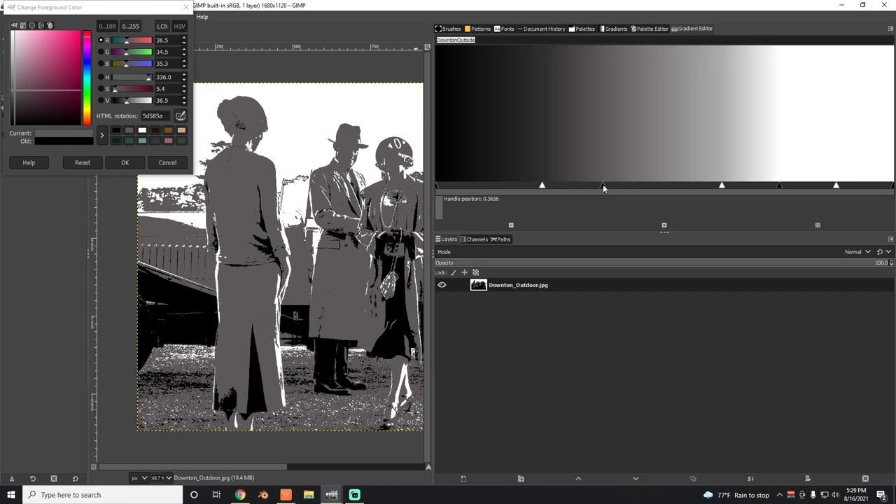
left_click(595, 186)
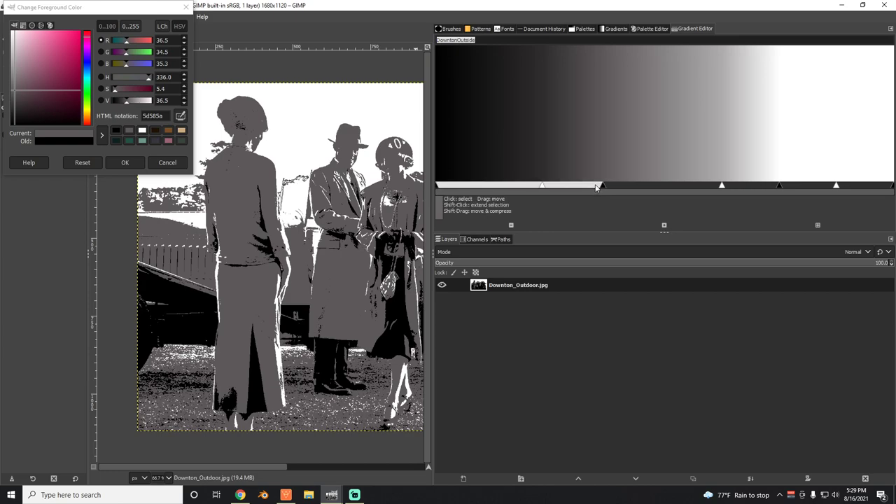
right_click(596, 187)
left_click(638, 376)
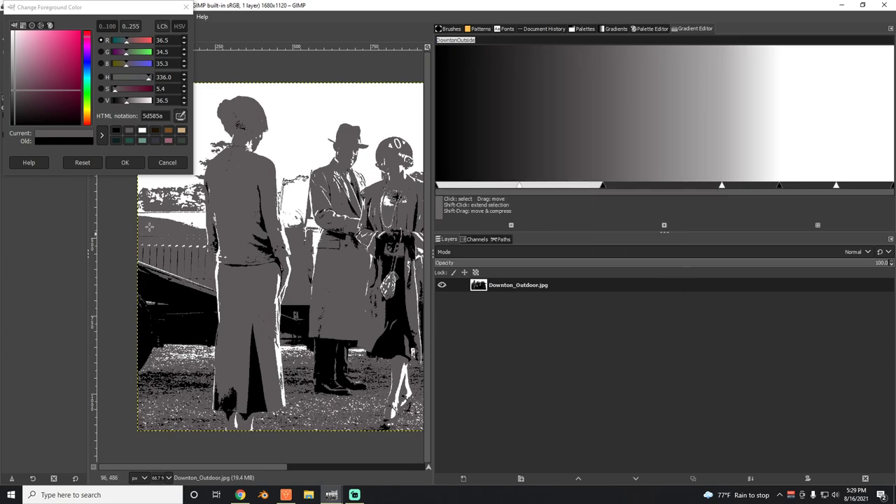
Push the white stops to the far right and re-centre the right segment's midpoint.
left_click(142, 130)
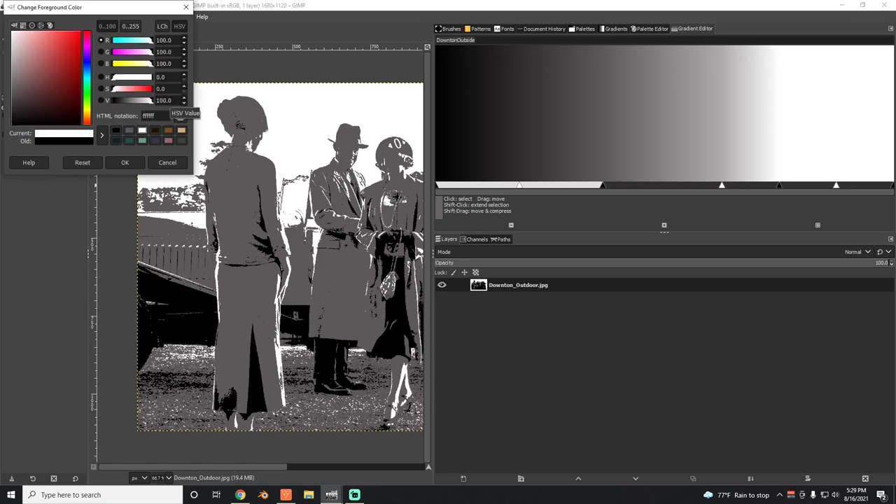
left_click_drag(835, 185, 893, 186)
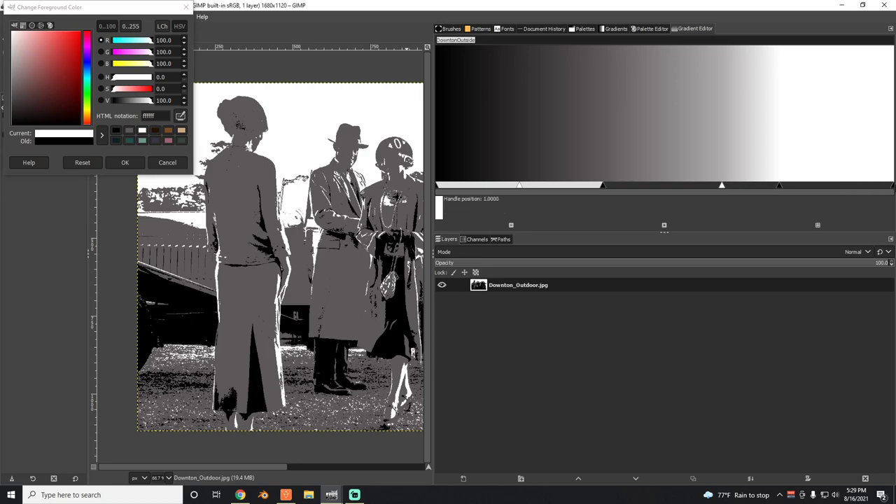
left_click_drag(777, 185, 888, 186)
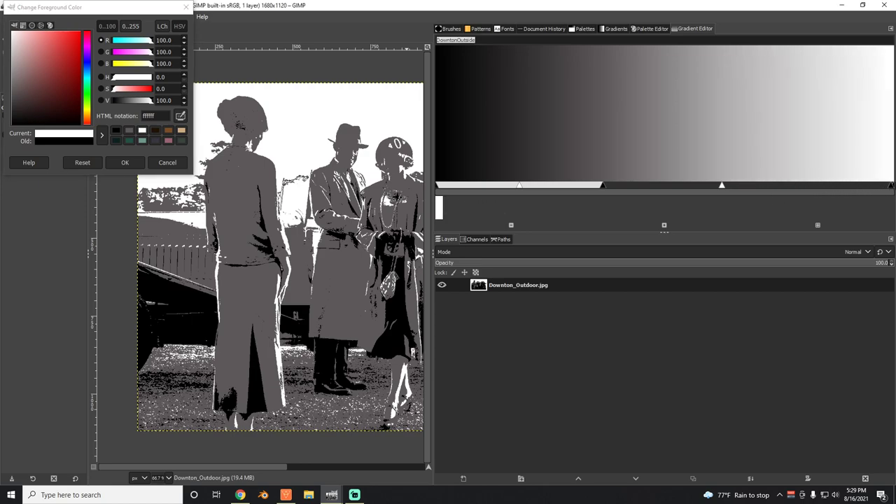
left_click(831, 187)
right_click(831, 188)
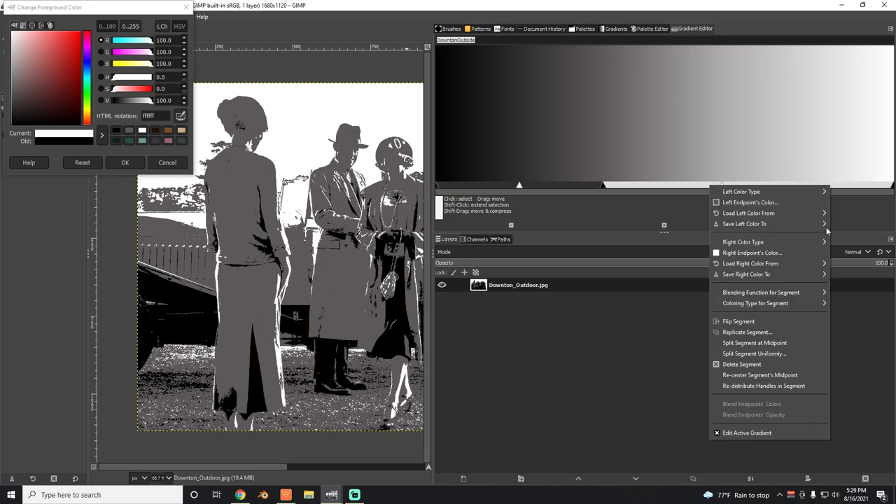
left_click(804, 378)
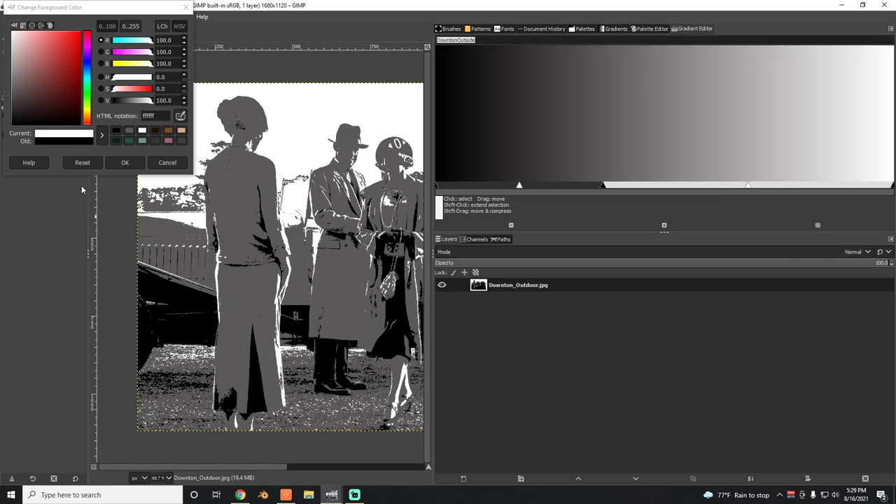
left_click(167, 162)
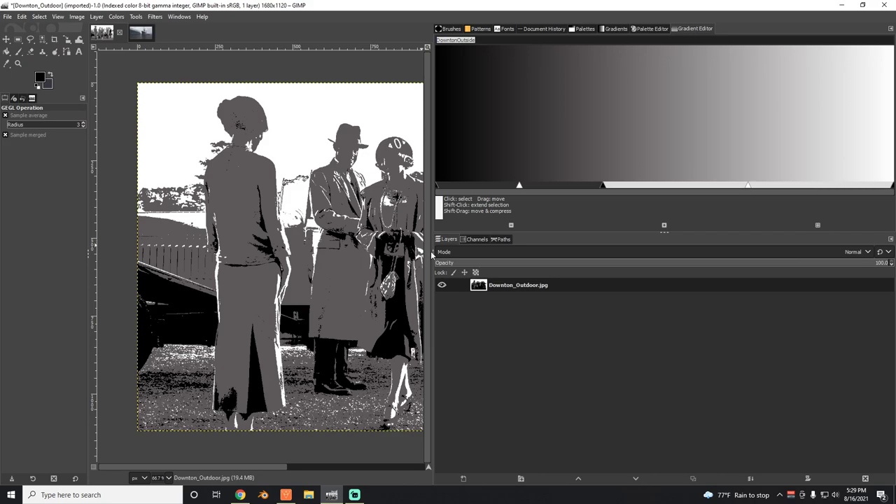
left_click_drag(432, 251, 740, 245)
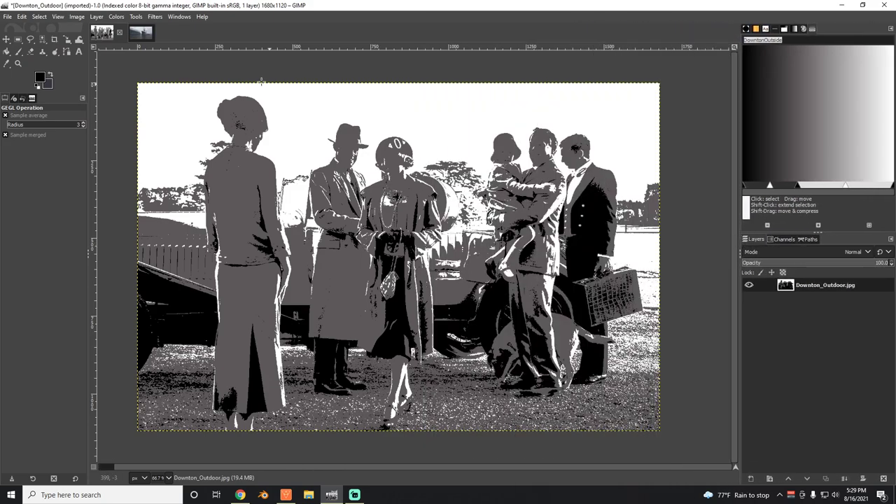
In the 02 2021 image, duplicate the ship layer and set the copy to Soft light.
left_click(149, 34)
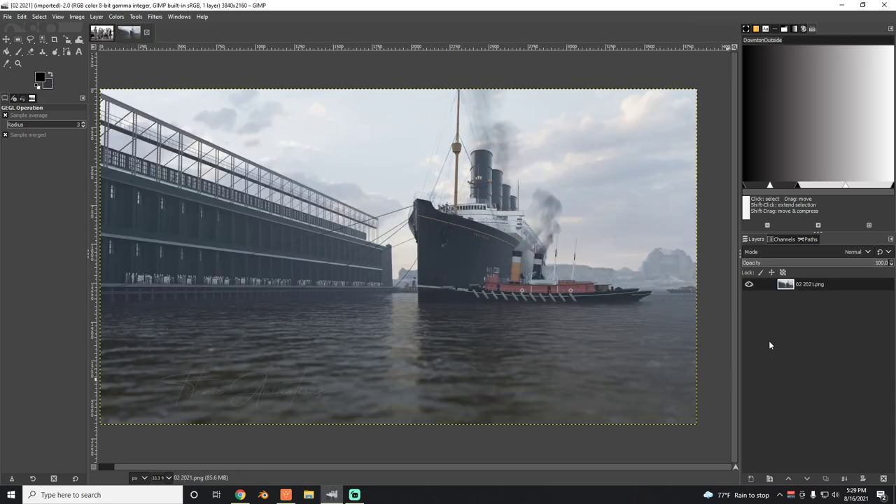
right_click(781, 283)
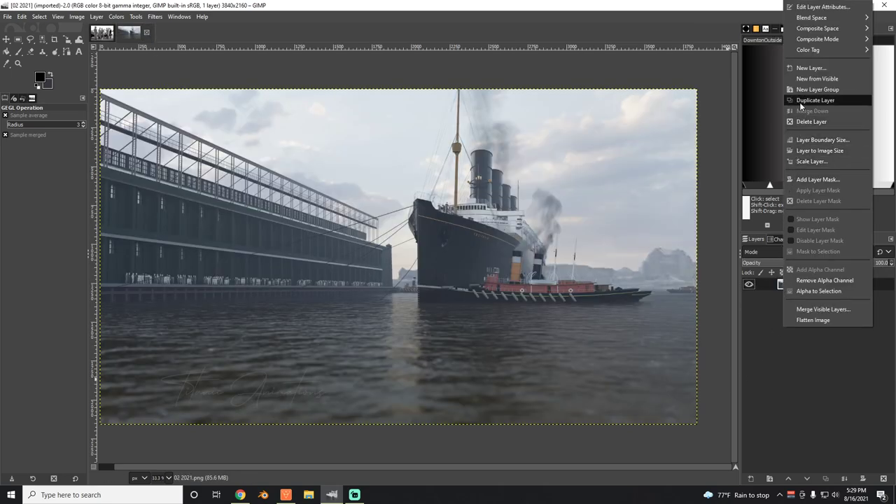
left_click(800, 103)
left_click(795, 252)
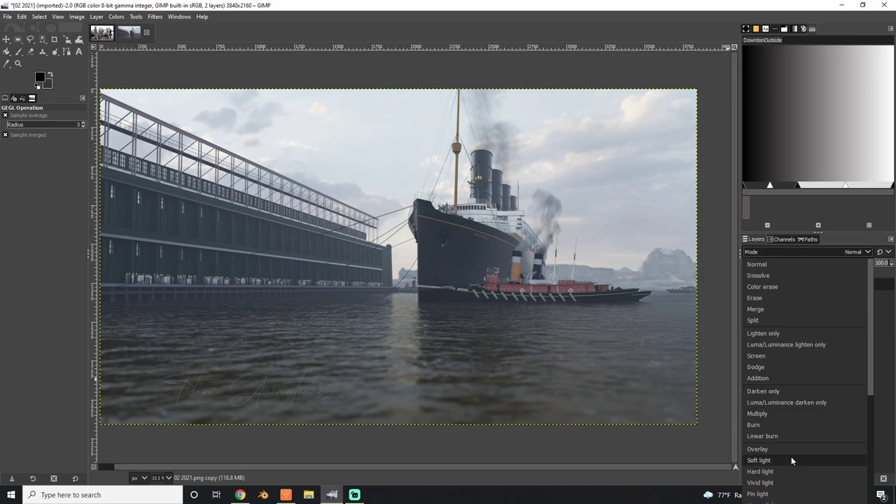
left_click(791, 459)
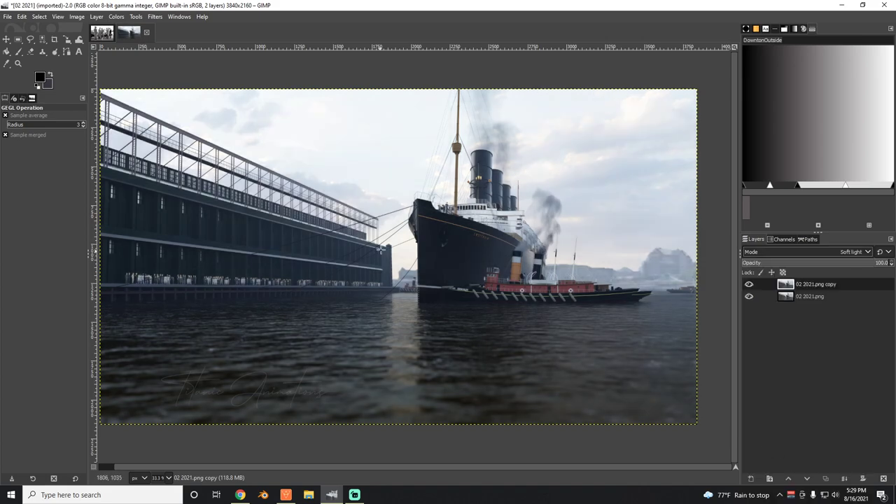
Apply Gradient Map to the copy layer using the DowntonOutside gradient.
left_click(116, 17)
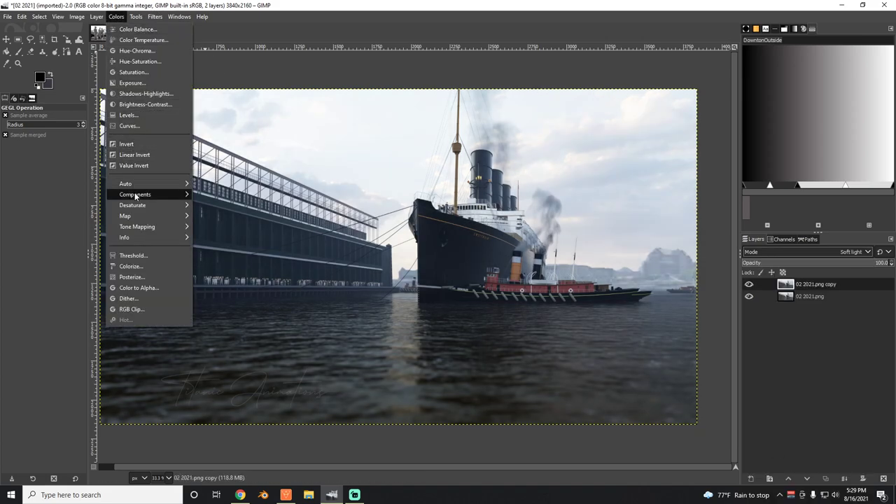
mouse_move(172, 216)
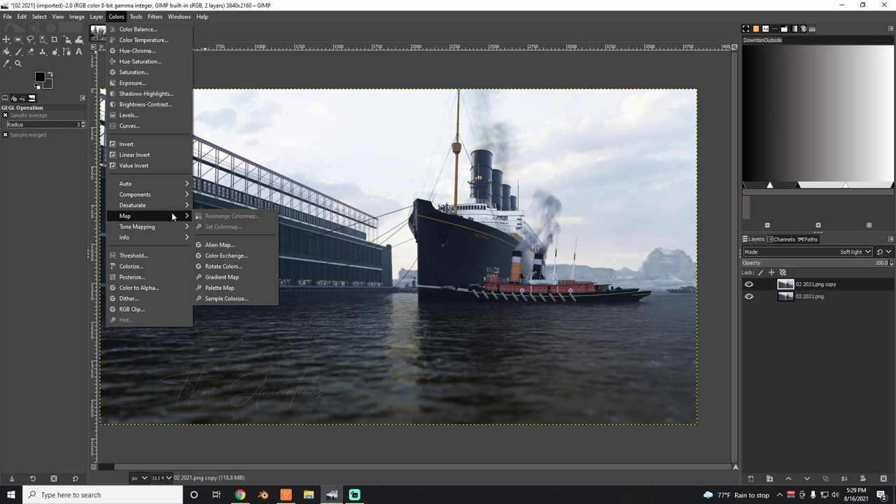
left_click(224, 266)
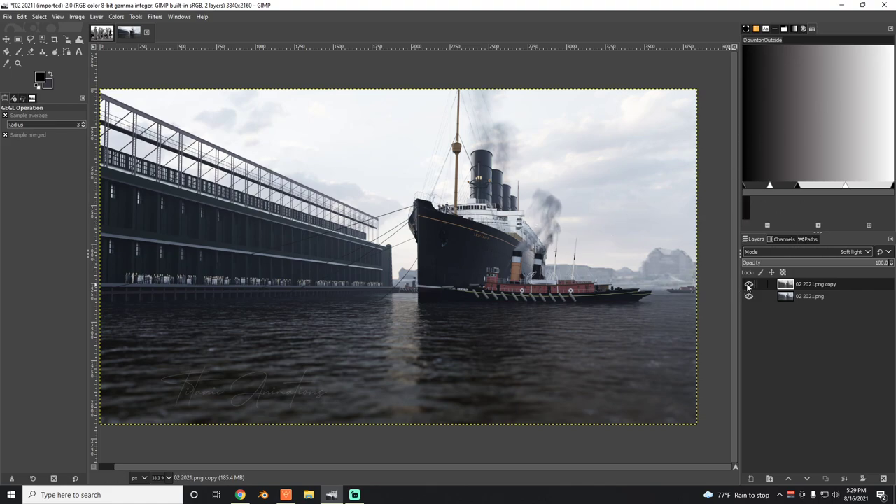
Compare the top layer on and off, then open Color Exchange with the image at 100%.
left_click(748, 285)
left_click(749, 287)
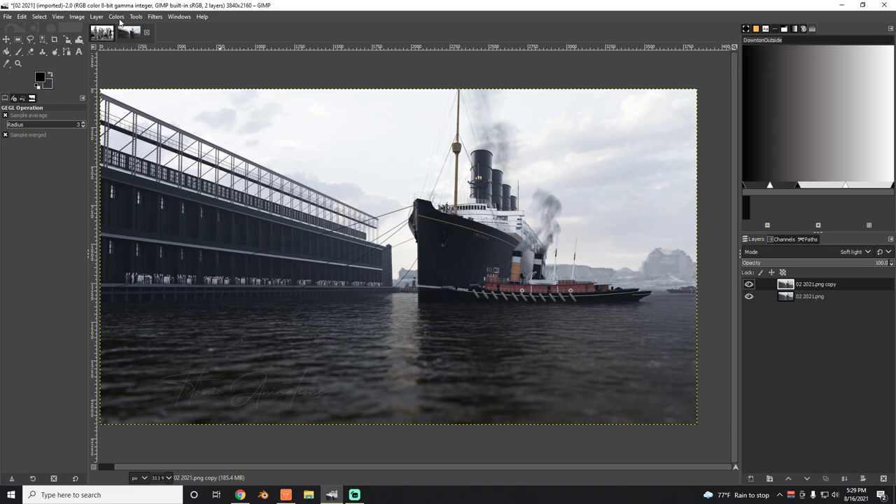
left_click(117, 17)
mouse_move(166, 218)
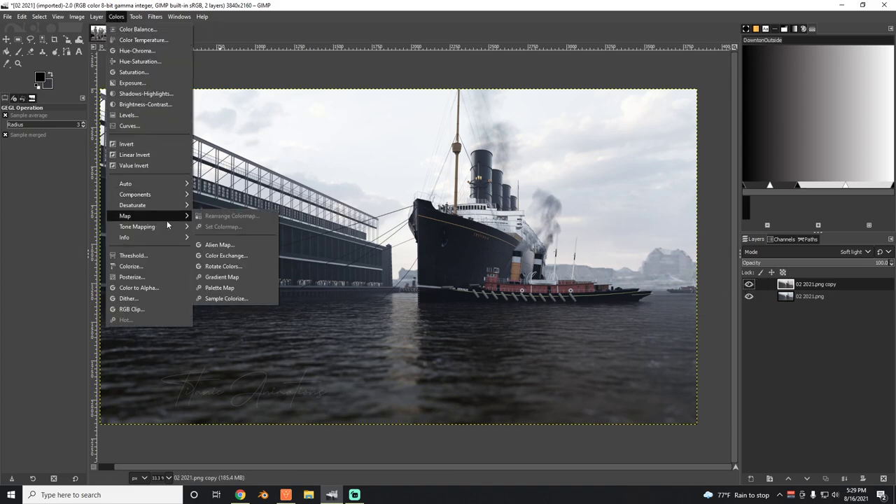
left_click(219, 257)
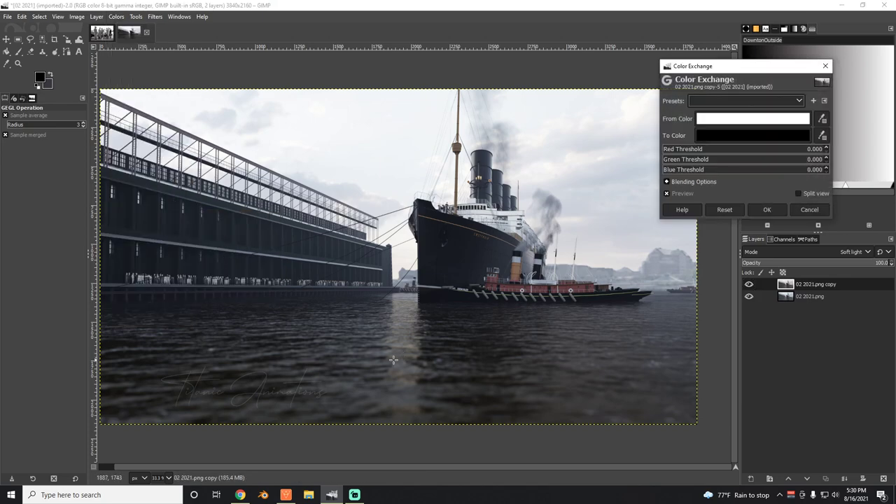
left_click(168, 480)
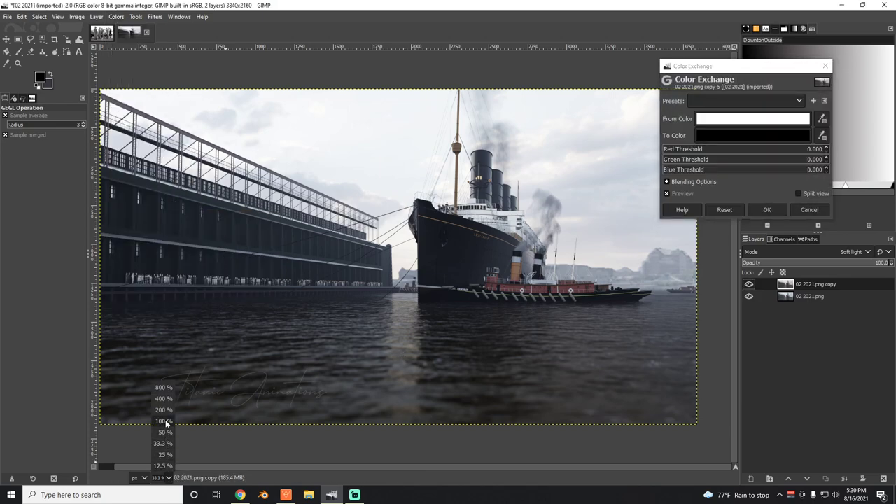
left_click(167, 422)
left_click_drag(331, 466, 433, 464)
scroll(416, 377, "up", 3)
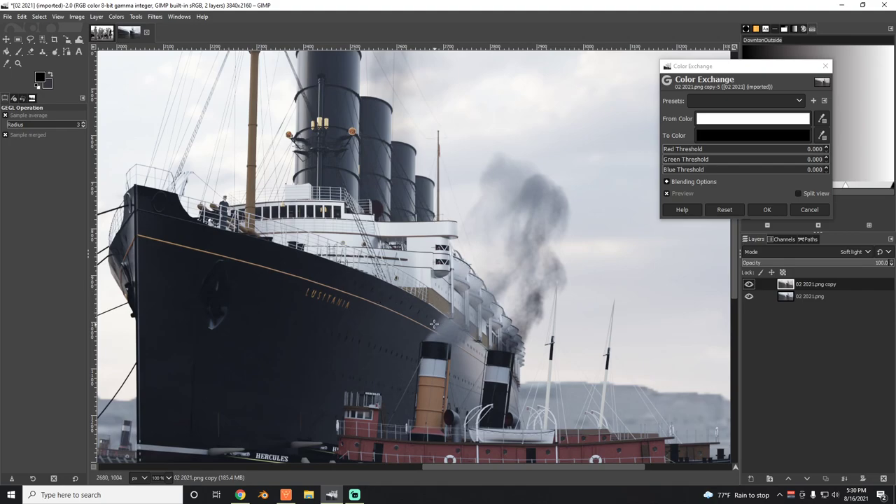
scroll(422, 272, "down", 3)
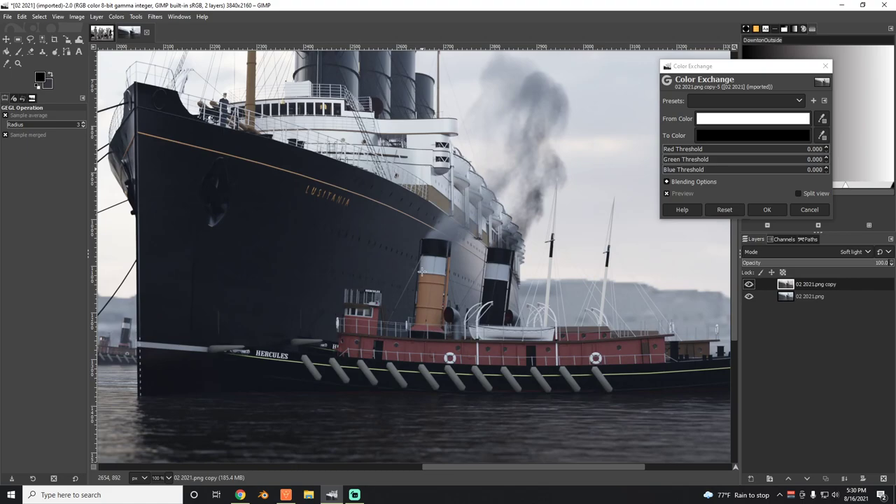
scroll(448, 232, "up", 3)
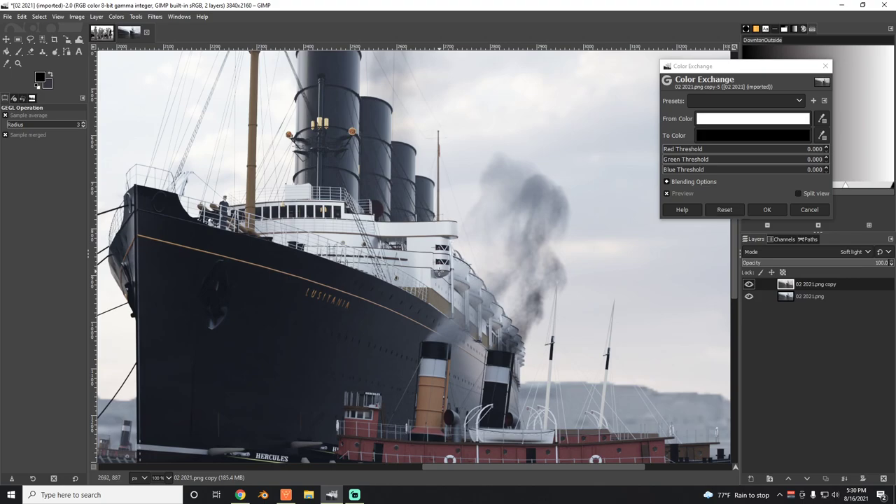
Replace the sampled grey-blue sky with white, raising the red and blue thresholds.
left_click(821, 118)
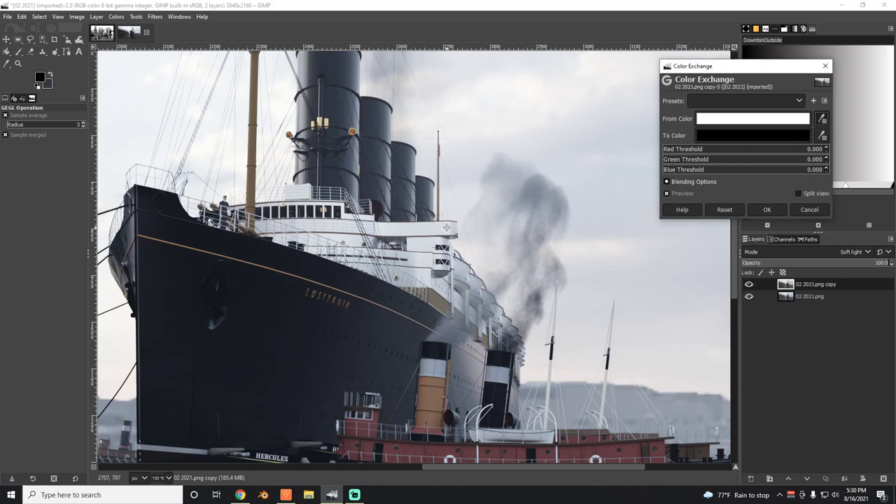
left_click(446, 227)
left_click(701, 136)
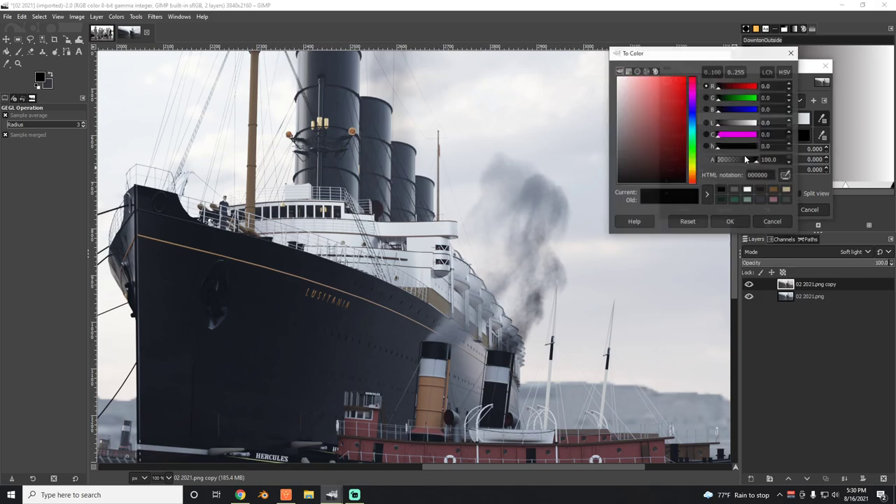
left_click(746, 193)
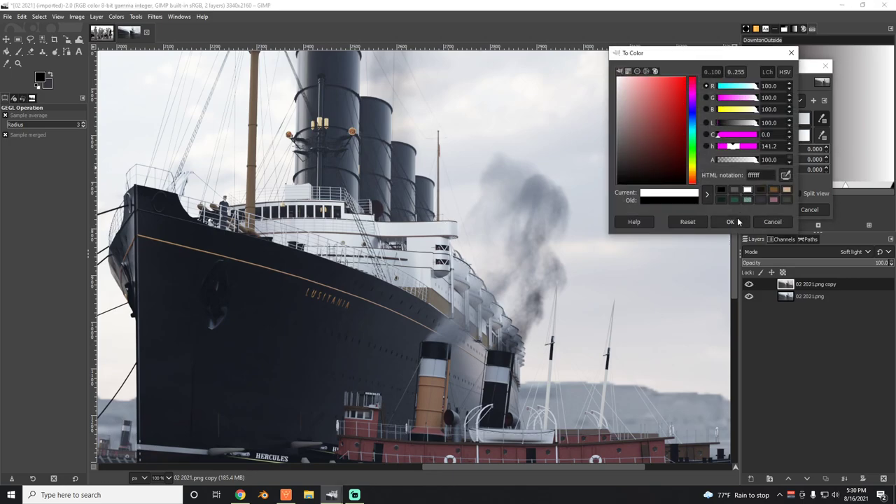
left_click(739, 221)
left_click_drag(741, 151, 830, 161)
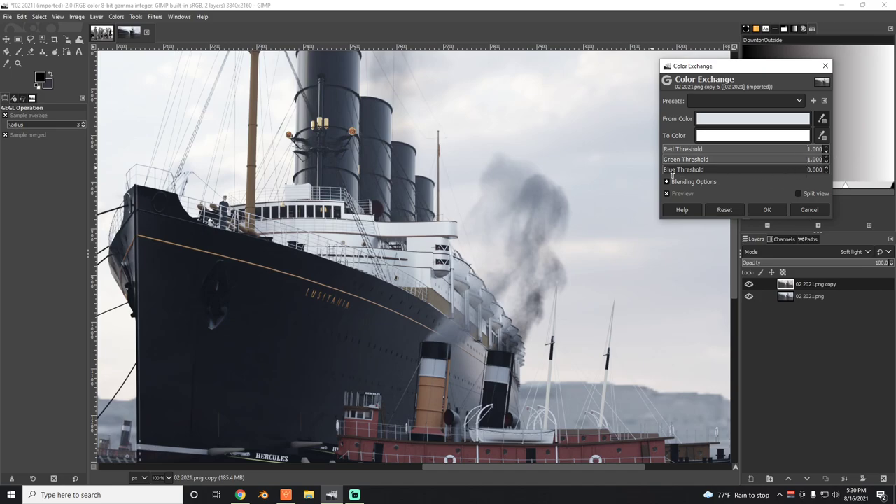
left_click_drag(671, 173, 873, 180)
Apply the white exchange, then swap the deck's light grey for grey with blue threshold about 0.238.
left_click(767, 210)
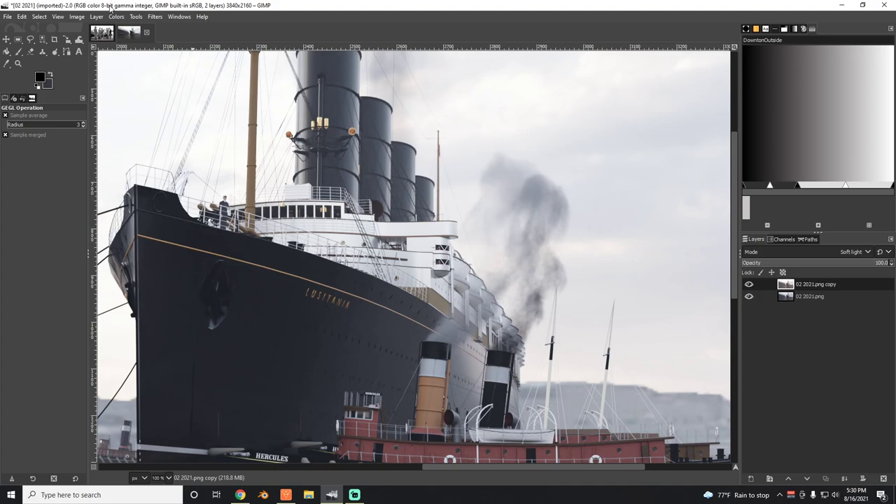
left_click(117, 17)
mouse_move(180, 220)
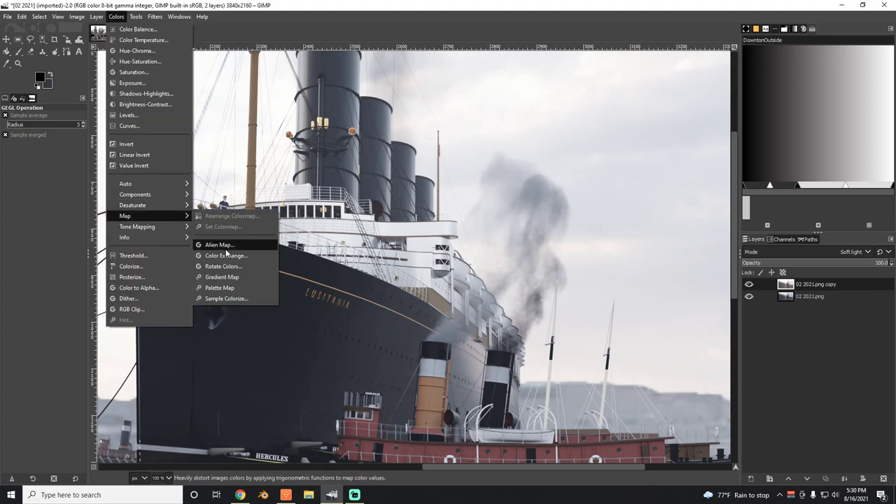
left_click(226, 255)
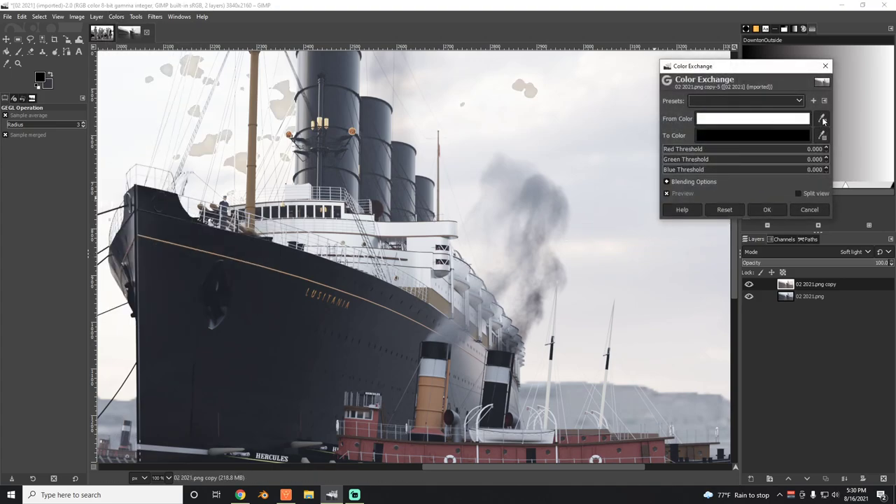
left_click(823, 120)
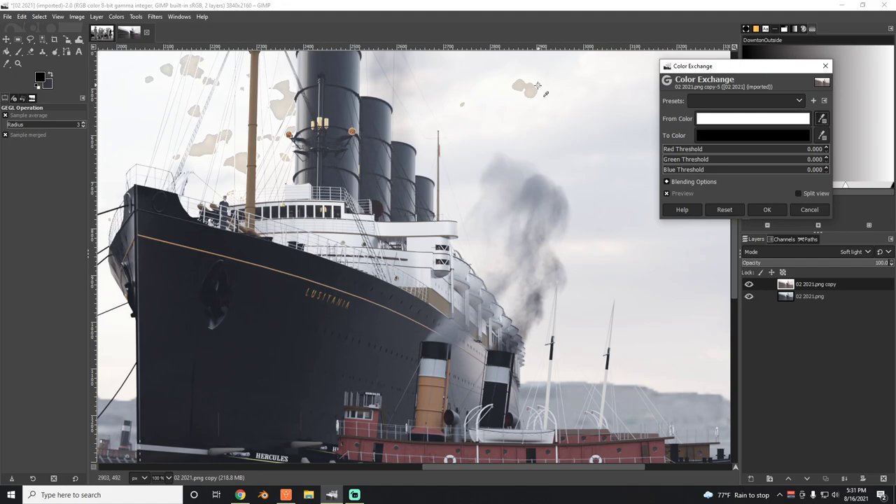
left_click(455, 231)
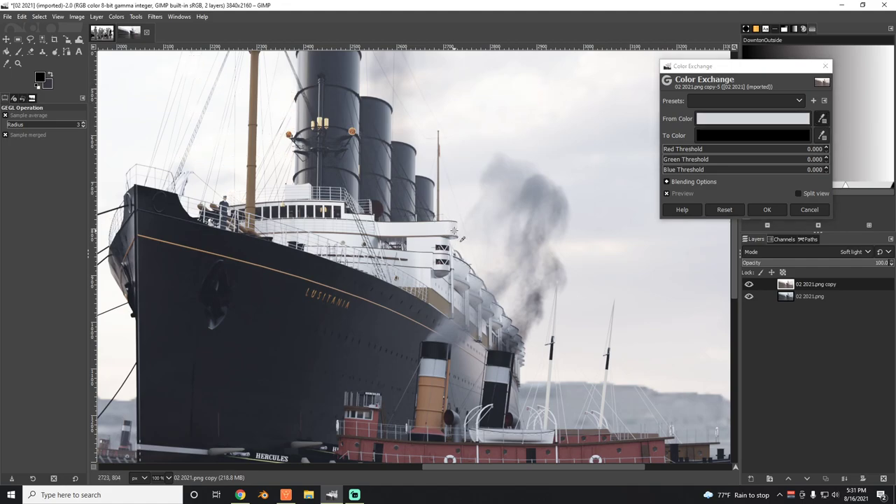
left_click(809, 137)
left_click(827, 194)
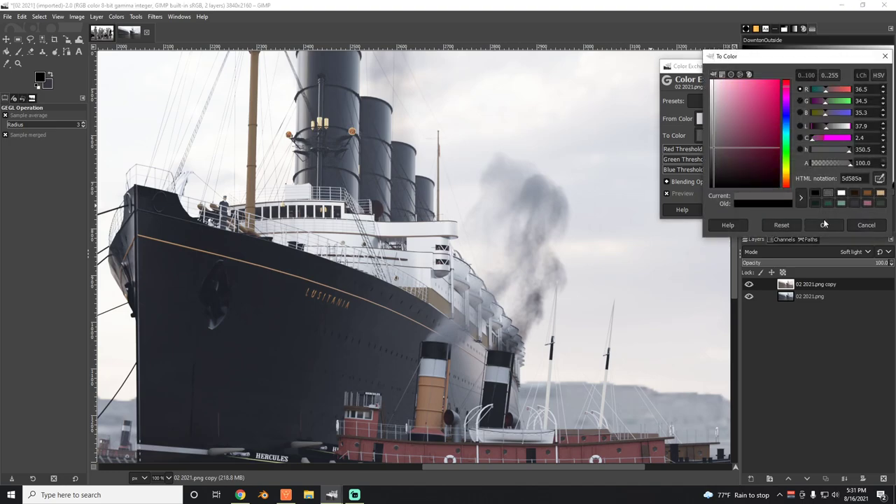
left_click(824, 225)
left_click_drag(751, 149, 847, 165)
left_click_drag(666, 170, 843, 175)
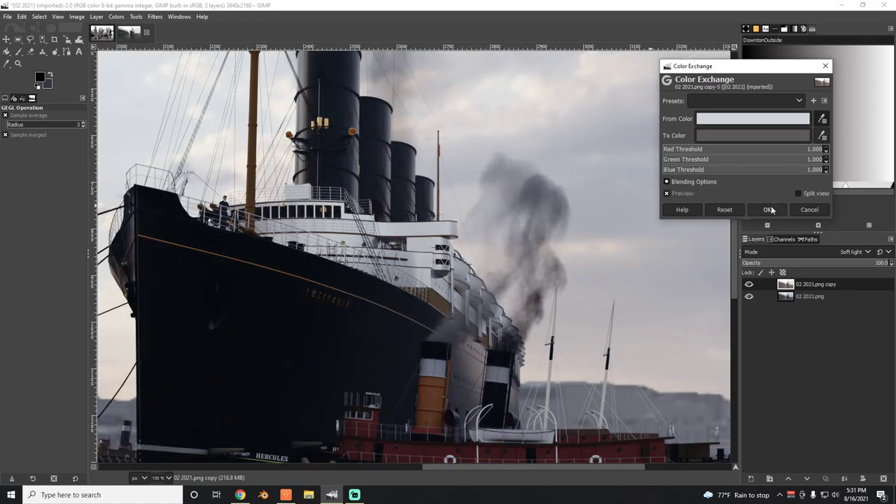
left_click(766, 209)
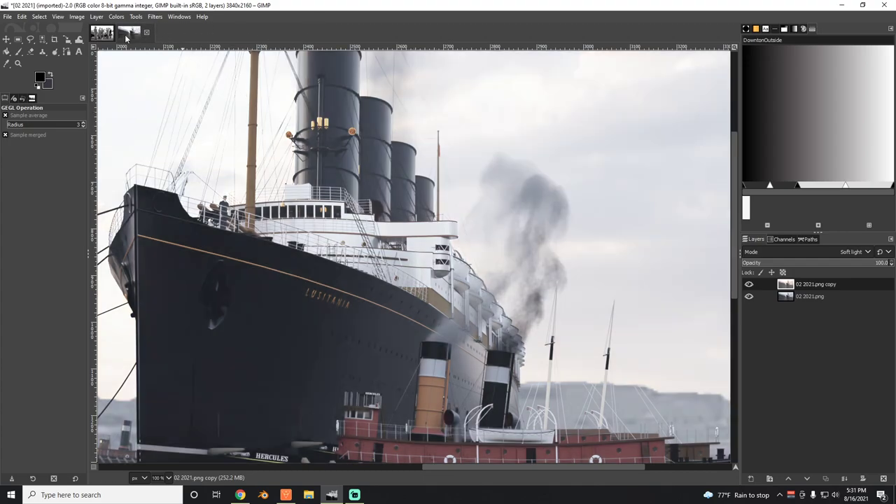
Apply another Color Exchange turning a light grey into dark grey, all thresholds at 1.000.
left_click(116, 17)
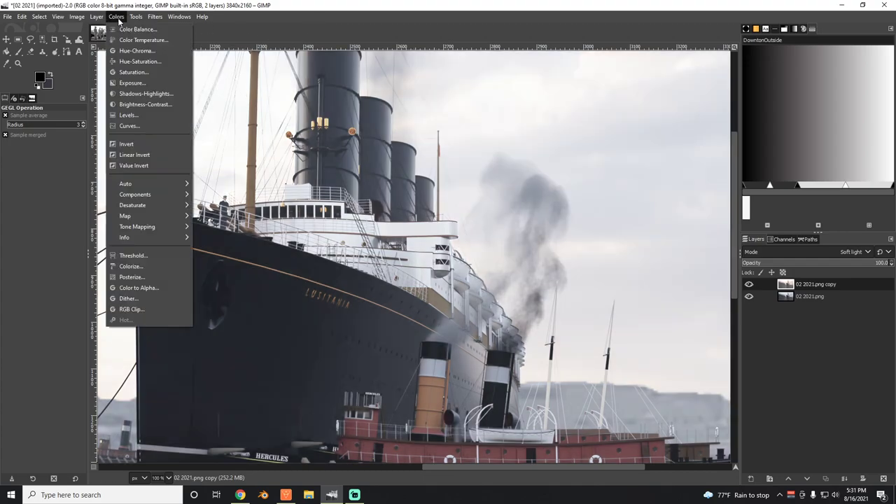
mouse_move(171, 215)
left_click(214, 256)
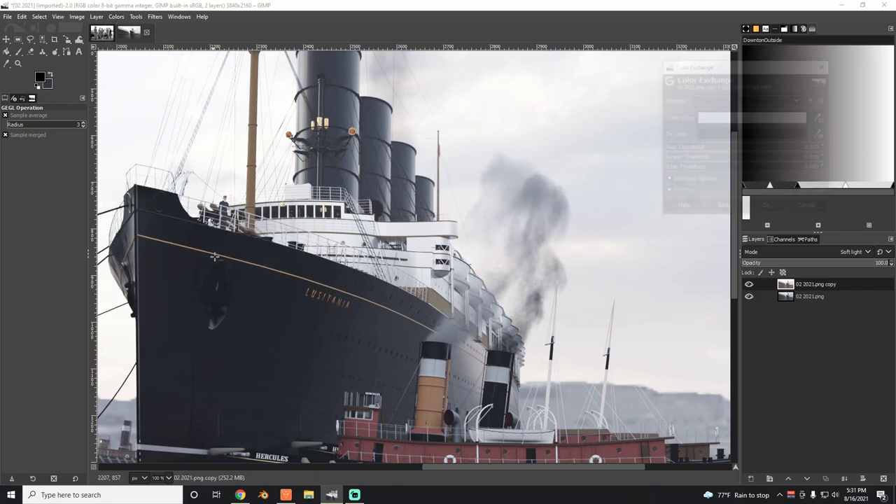
left_click(821, 120)
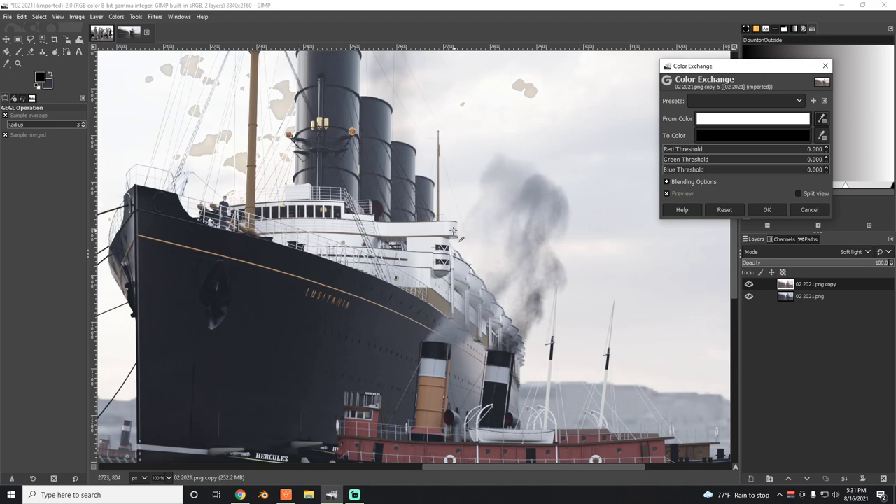
left_click(453, 231)
left_click(734, 137)
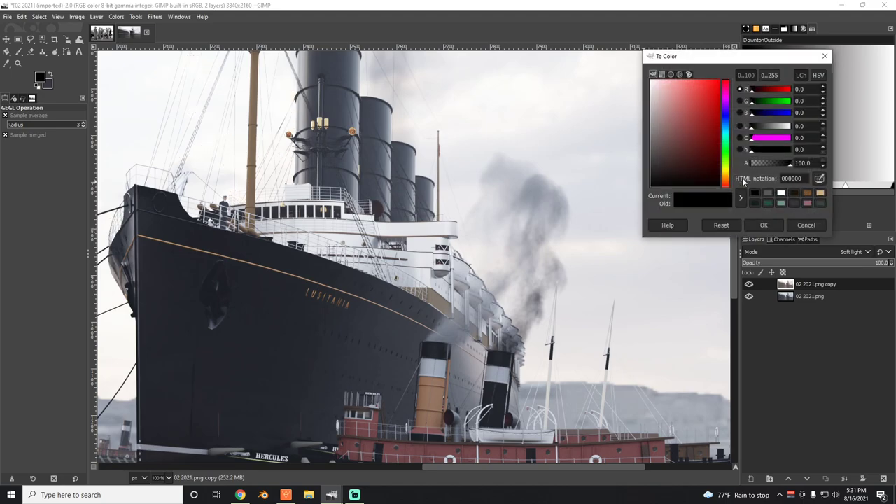
left_click(769, 196)
left_click(764, 224)
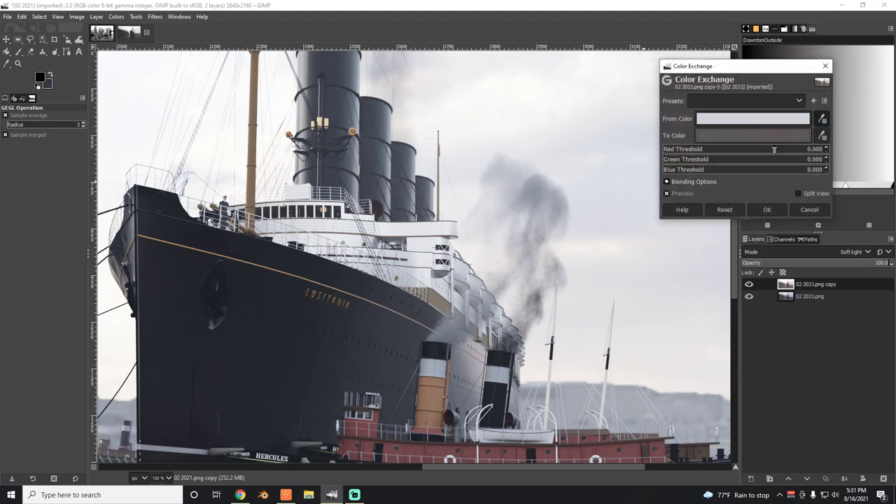
left_click_drag(774, 147, 833, 159)
left_click(818, 159)
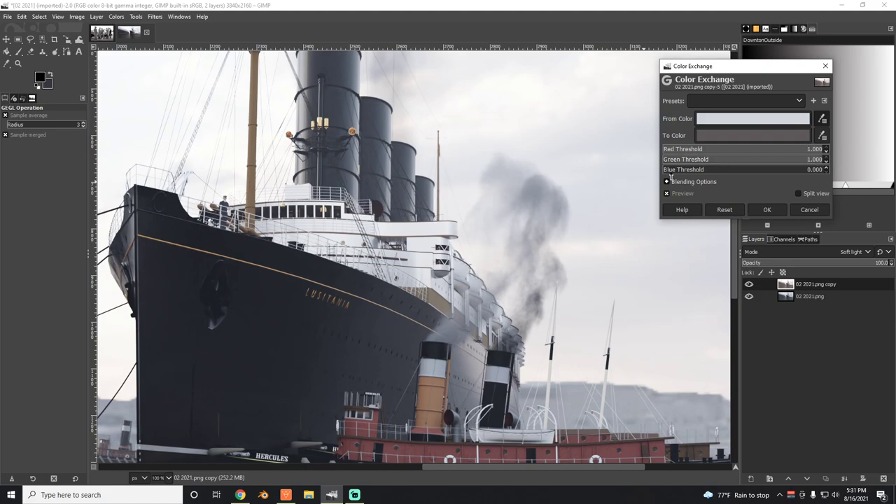
left_click_drag(670, 170, 827, 170)
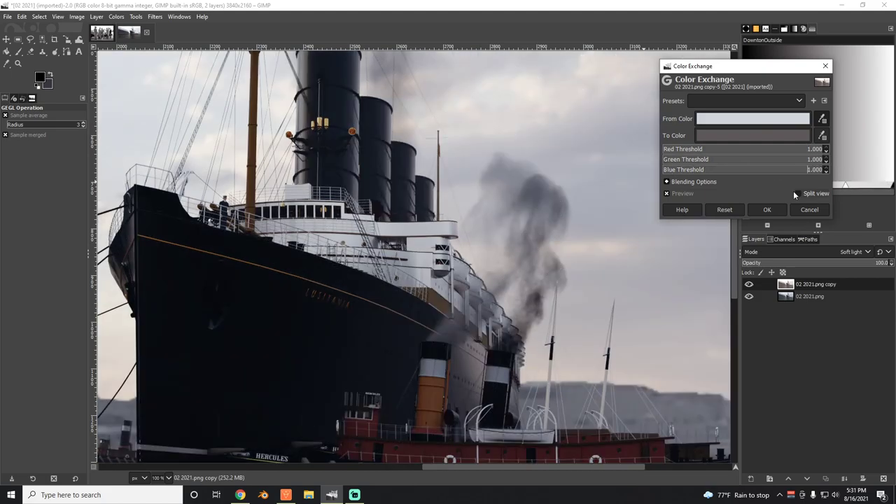
left_click(768, 210)
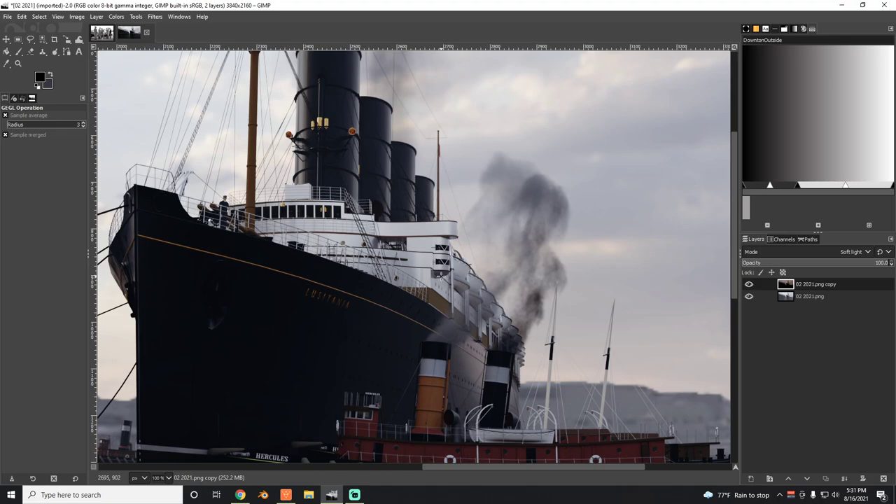
Exchange a sampled dark tone for black, red and green thresholds 1, blue raised slightly.
left_click(116, 16)
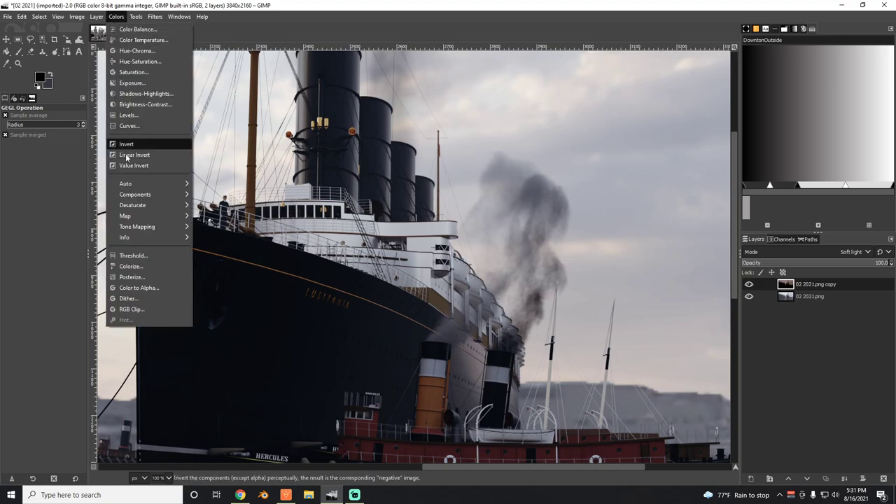
mouse_move(133, 215)
left_click(238, 255)
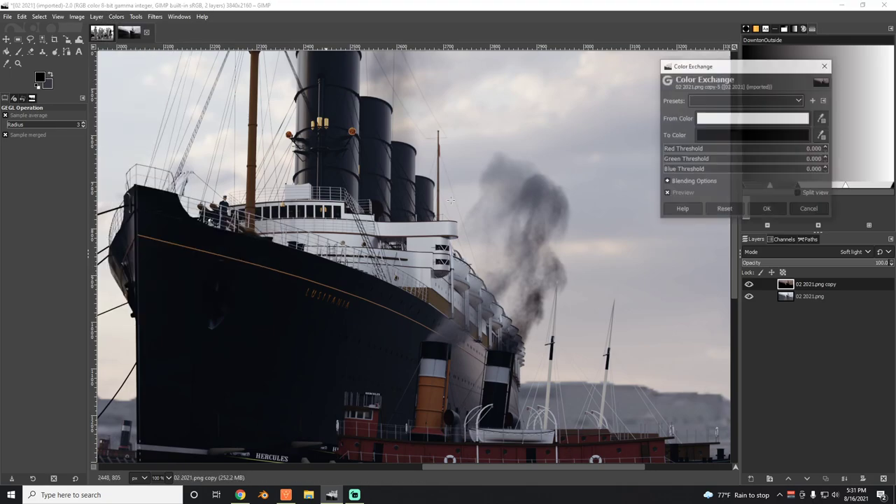
left_click(821, 119)
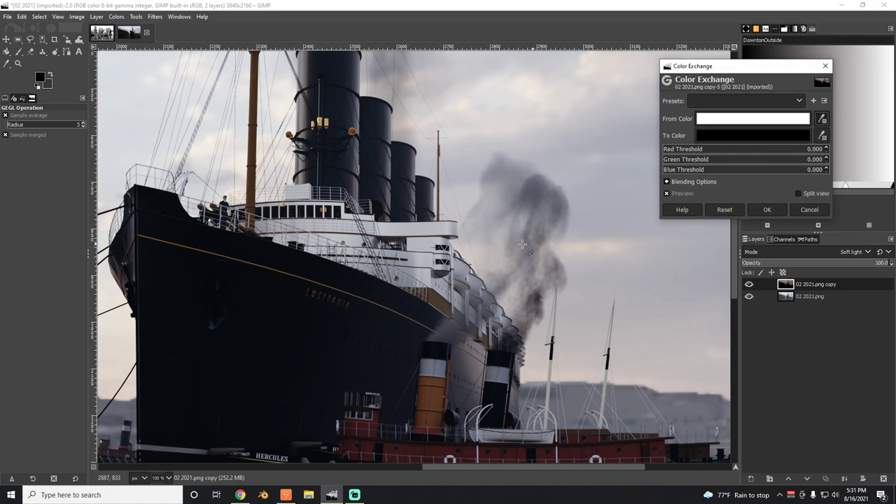
left_click(442, 275)
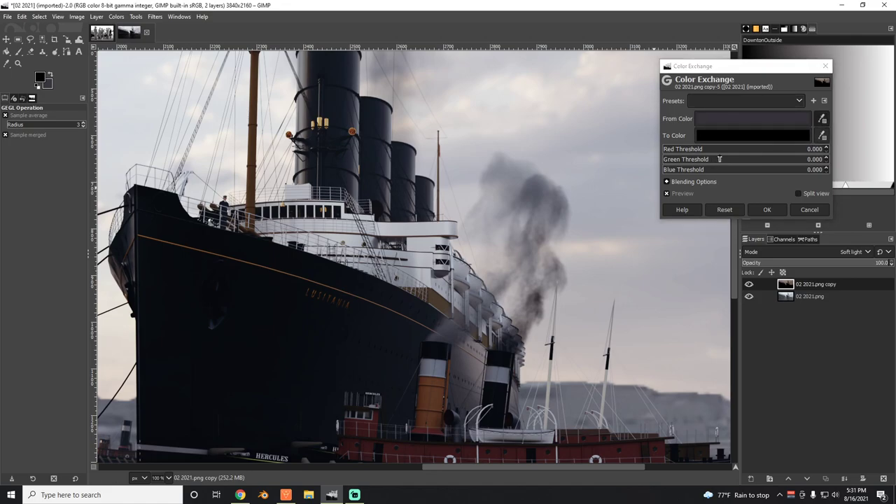
left_click(749, 135)
left_click(761, 223)
left_click_drag(735, 149, 825, 149)
left_click(819, 160)
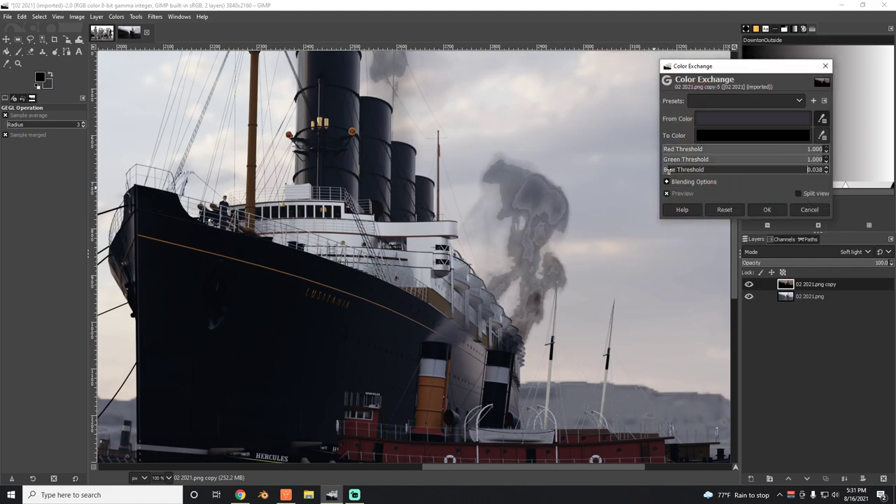
left_click_drag(666, 171, 826, 171)
left_click(767, 210)
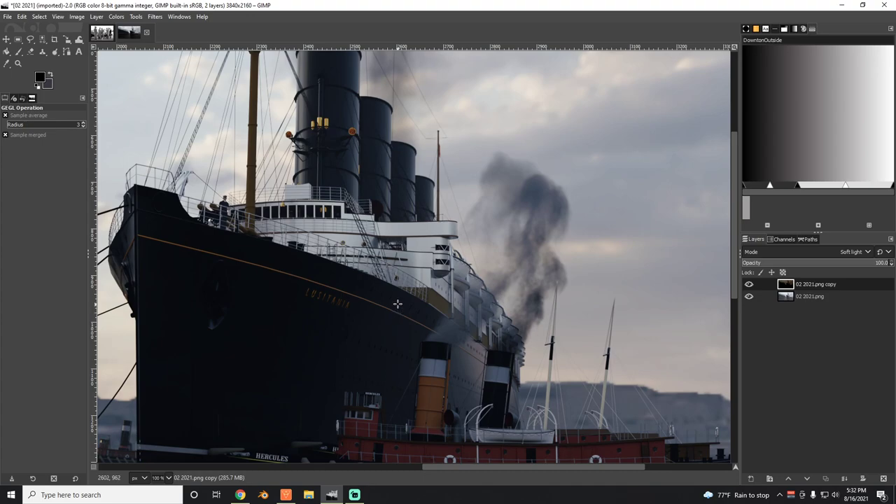
scroll(398, 300, "down", 3)
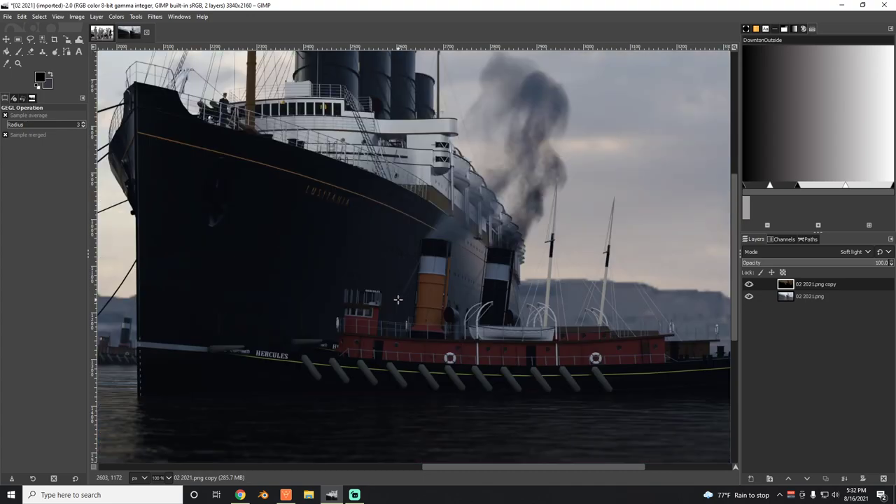
left_click(168, 477)
left_click(168, 445)
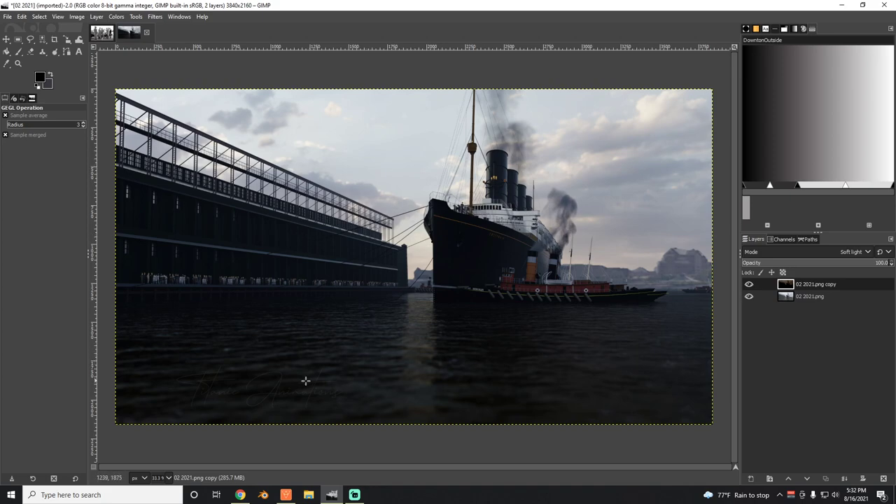
left_click(169, 479)
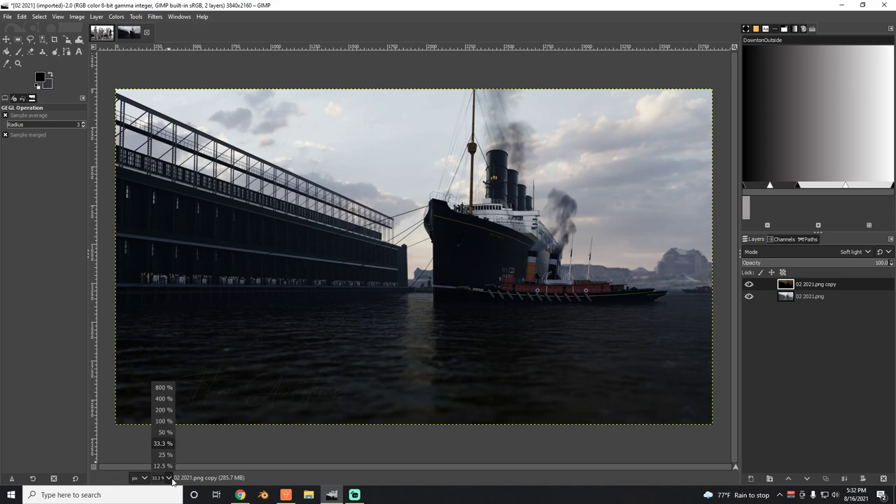
left_click(164, 420)
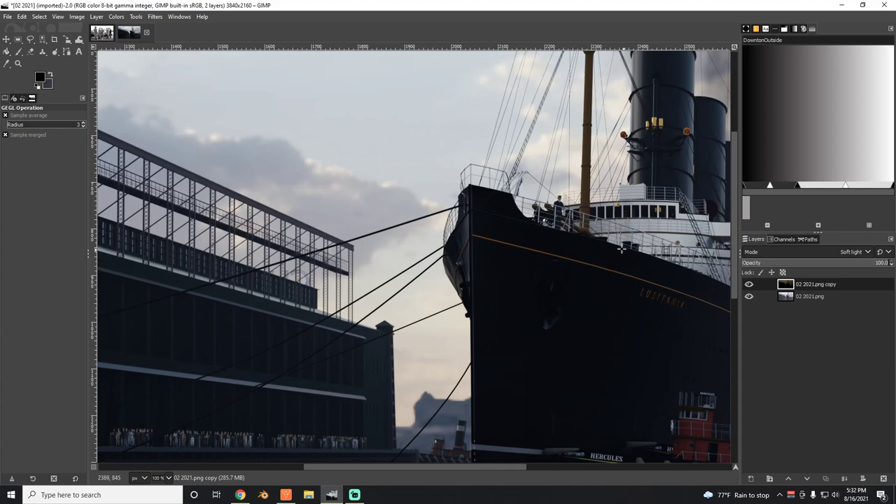
left_click(748, 286)
left_click(749, 286)
left_click_drag(329, 466, 401, 466)
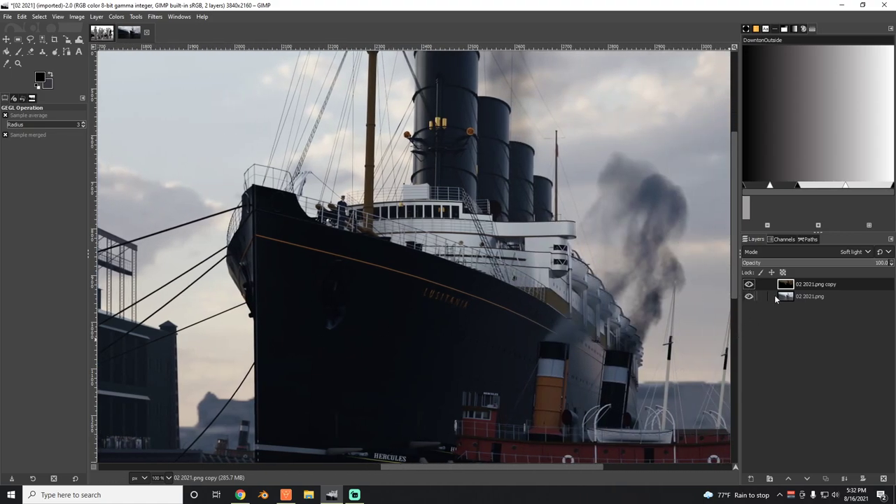
Create a new layer from visible and delete the soft-light copy layer.
left_click(96, 16)
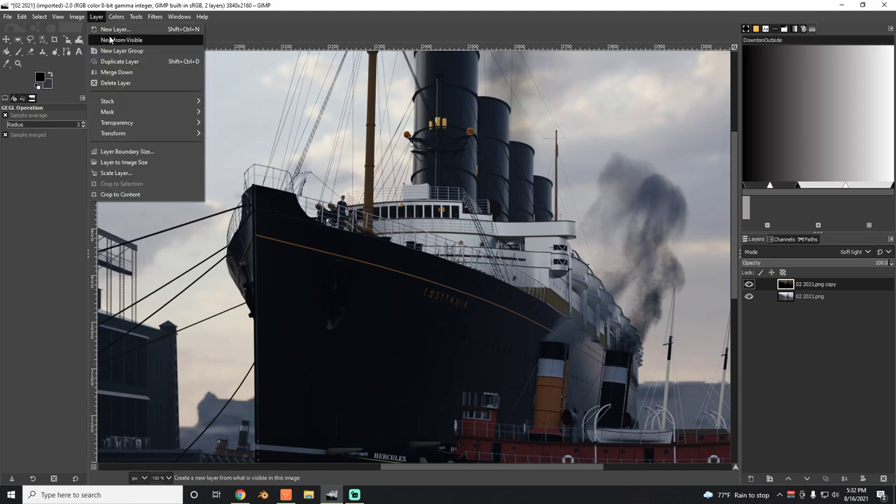
left_click(112, 40)
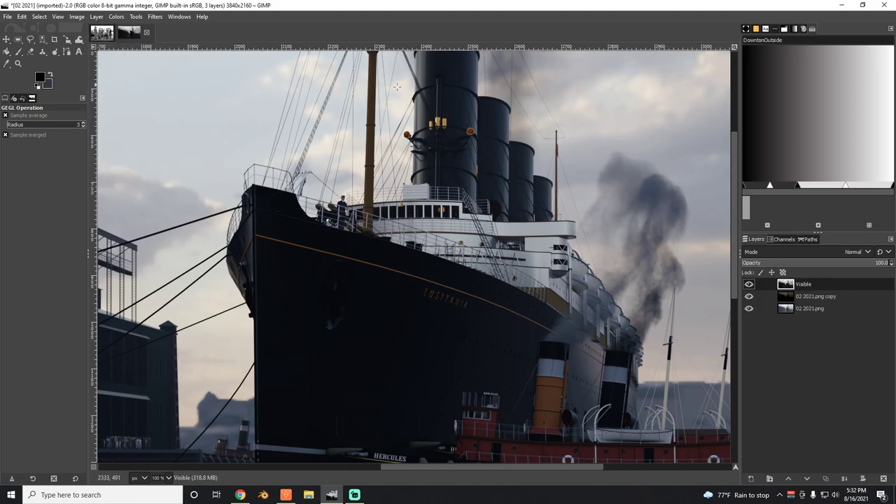
left_click(789, 297)
right_click(789, 296)
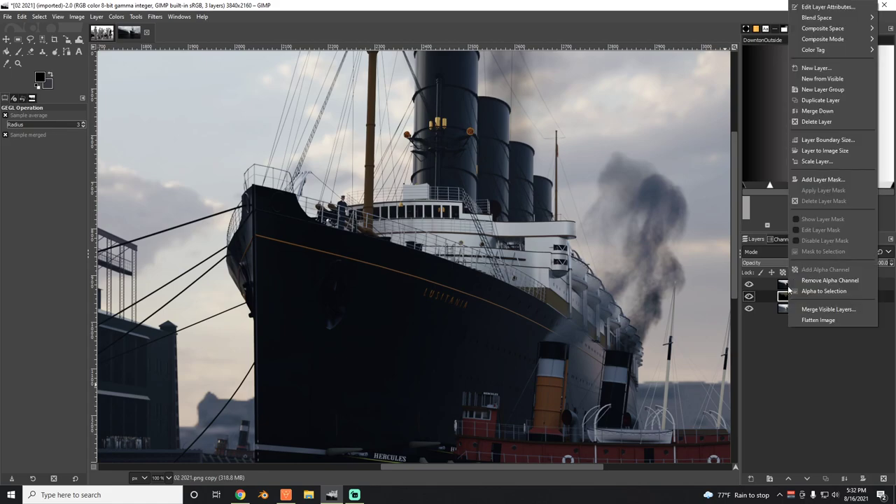
left_click(824, 122)
Toggle the Visible layer to compare before and after, then select it.
left_click(750, 286)
left_click(751, 285)
left_click(750, 285)
left_click(750, 285)
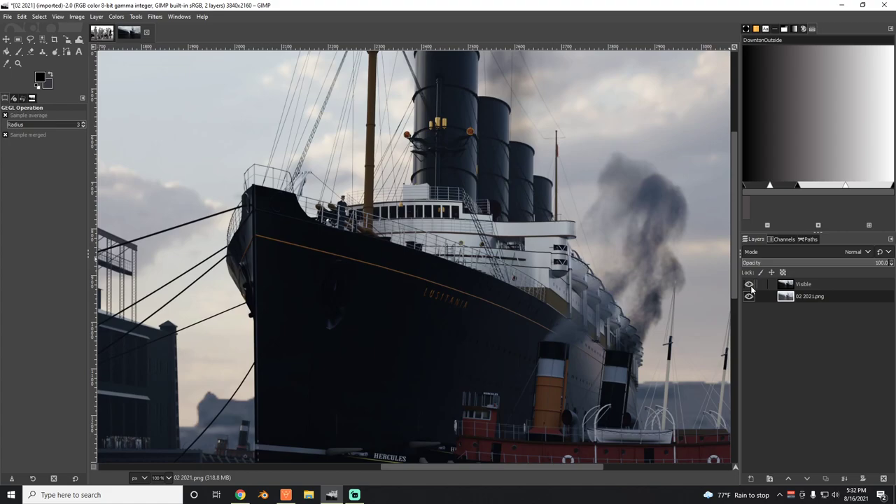
left_click(791, 285)
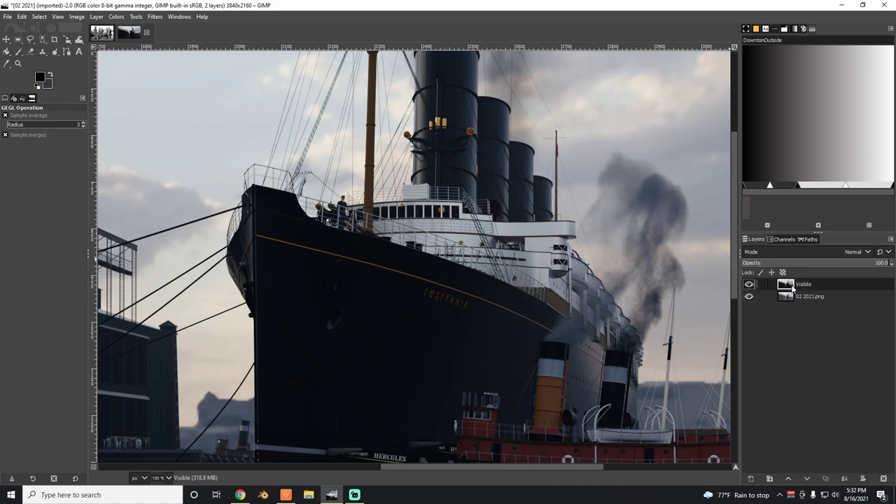
left_click(150, 17)
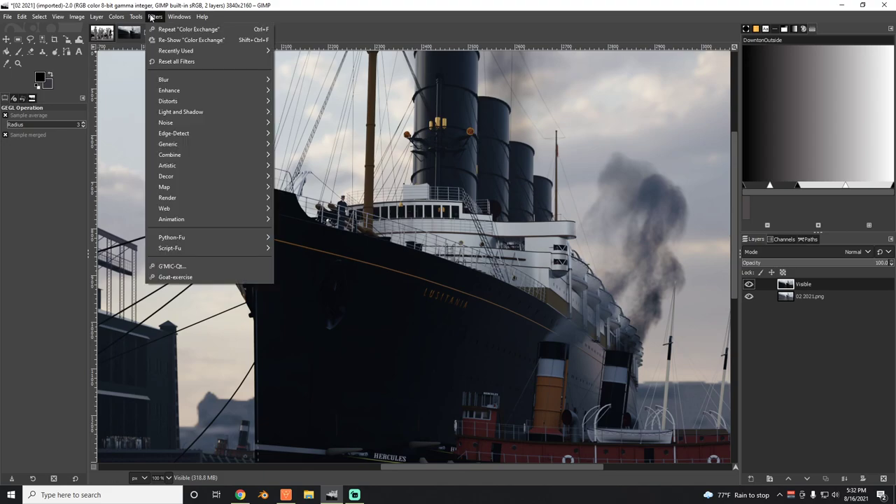
Open G'MIC-Qt, search 'LUT', and choose the CLUT from After - Before Layers filter.
left_click(174, 266)
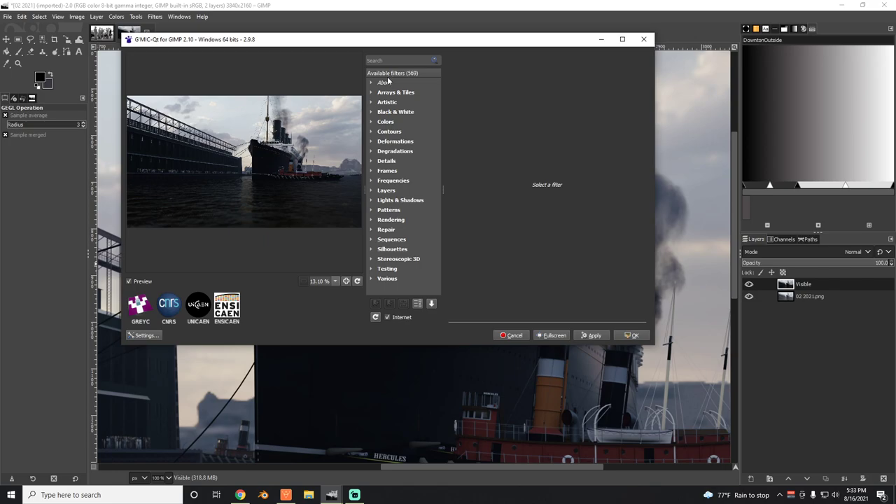
type("LUT")
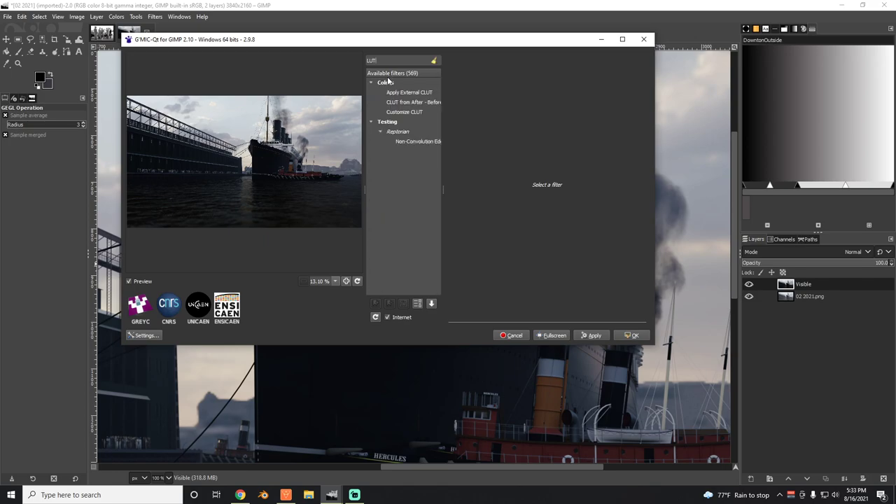
left_click(401, 102)
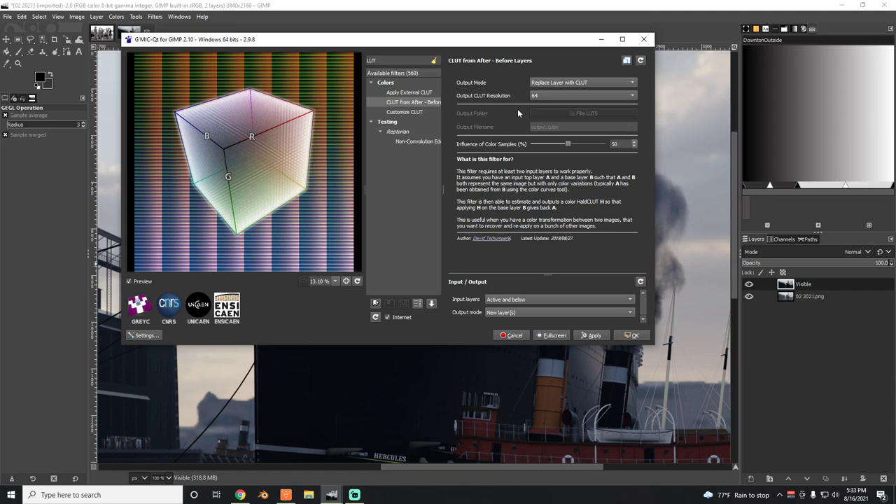
Set the output mode to Save CLUT as .Cube with the file name DowntonOut.cube.
left_click(549, 86)
left_click(552, 102)
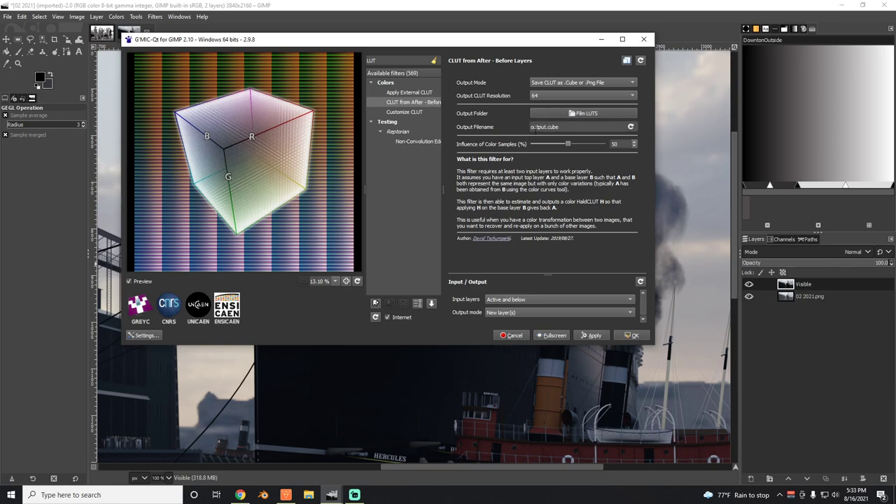
triple_click(534, 127)
type("Dawn")
Toggle the Visible layer off and on to compare the graded look.
left_click_drag(572, 41, 567, 454)
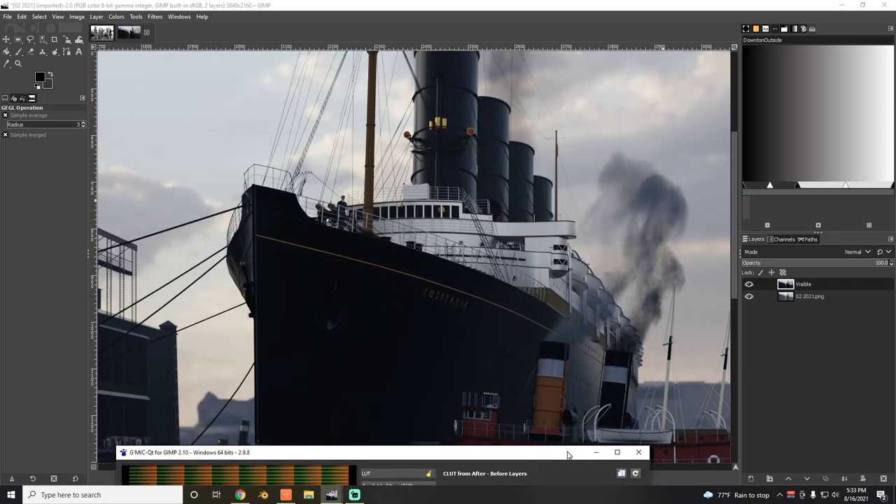
left_click(749, 285)
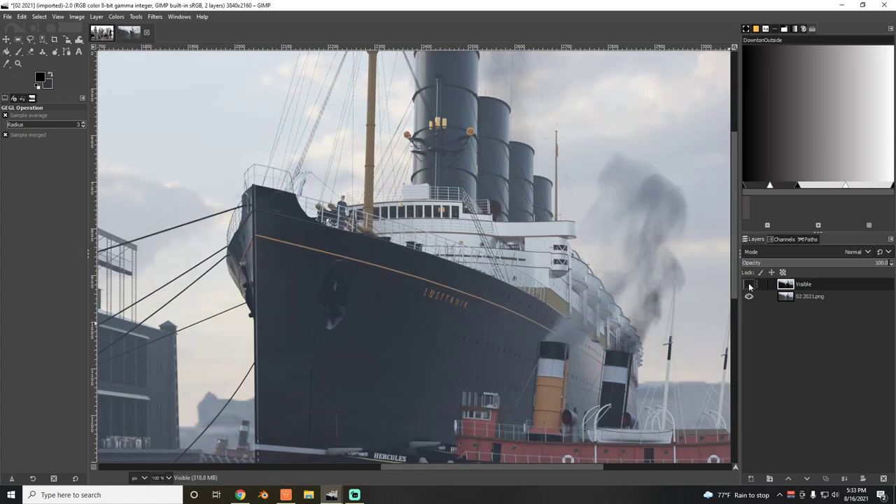
left_click(749, 285)
Run the G'MIC filter to export DowntonOut.cube, then make the Visible #1 layer visible.
mouse_move(338, 498)
left_click(381, 451)
left_click_drag(402, 452, 395, 77)
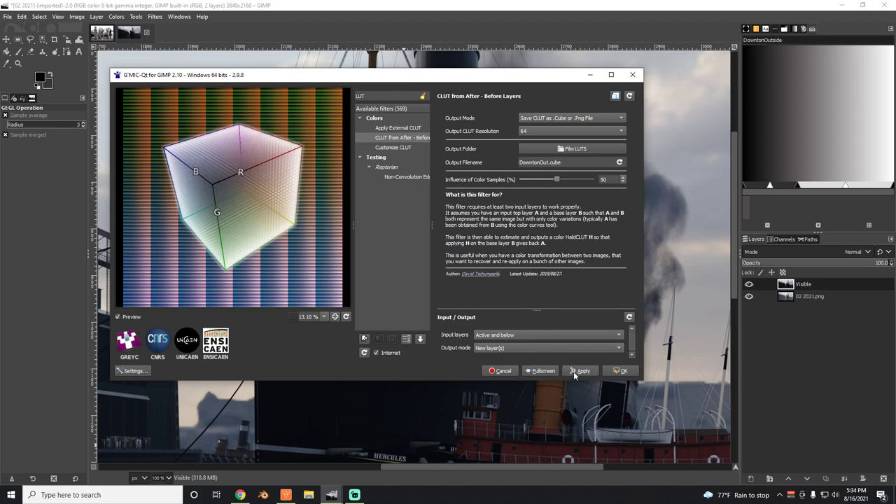
left_click(610, 372)
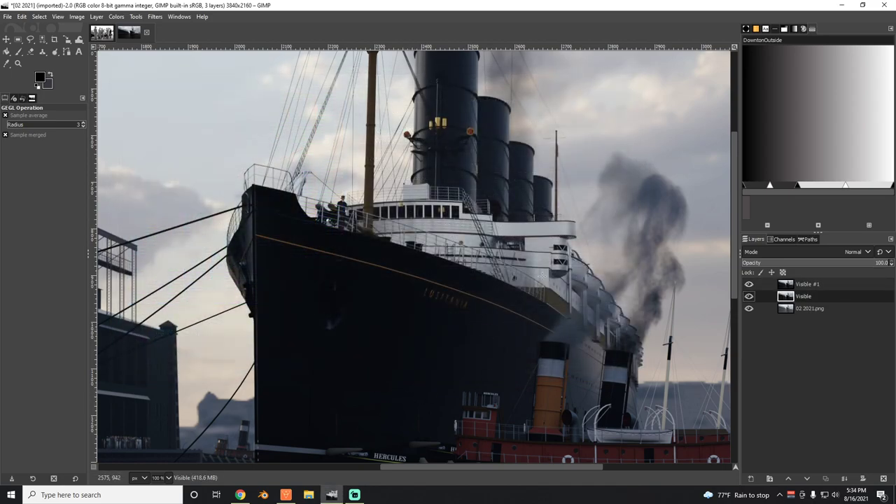
left_click(779, 286)
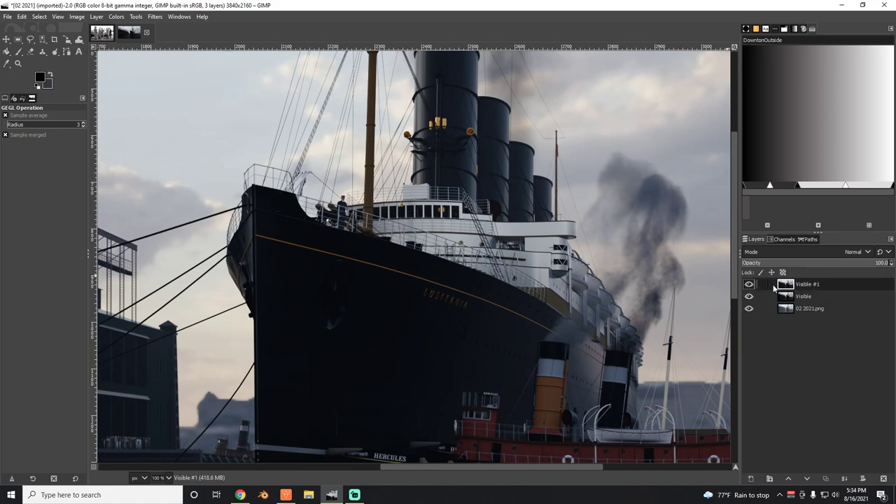
left_click(749, 284)
Switch to HitFilm Express and scrub the Lusitania clip to about 55 seconds.
left_click(292, 496)
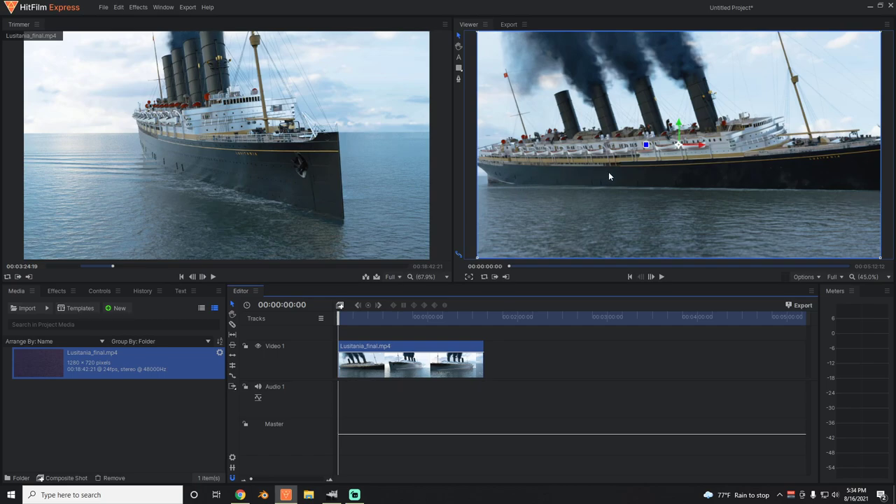
left_click_drag(369, 323, 338, 323)
Add the LUT effect from the Color Grading category to the Lusitania_final.mp4 clip.
left_click(56, 290)
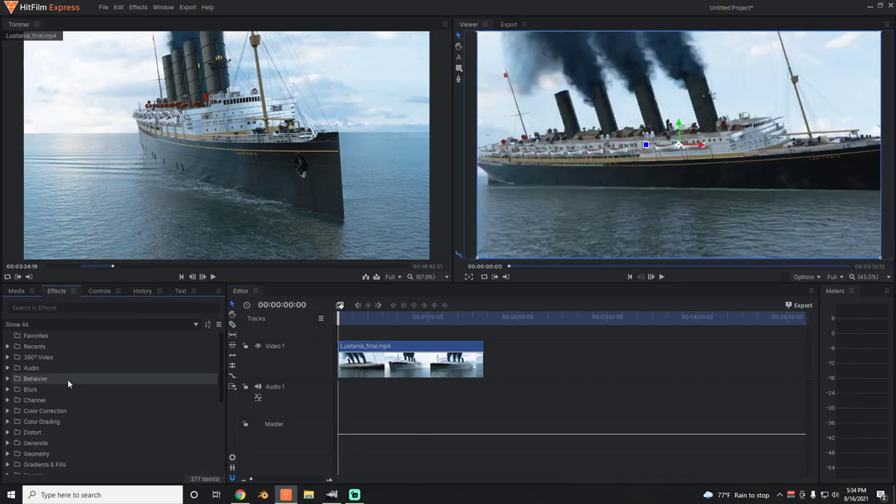
left_click(58, 412)
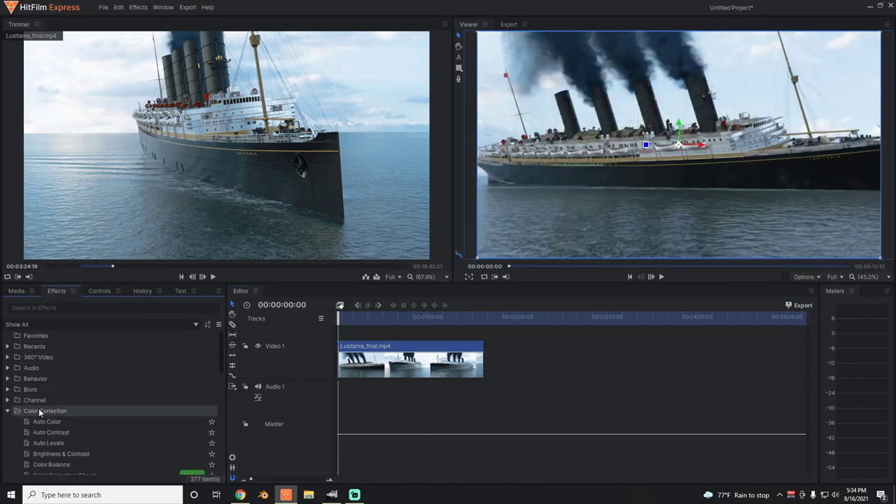
left_click(9, 412)
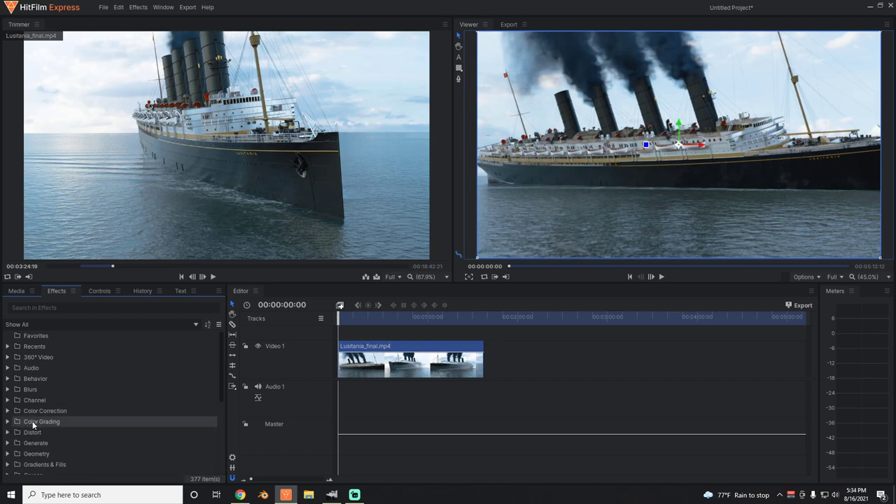
left_click(33, 422)
scroll(35, 420, "down", 3)
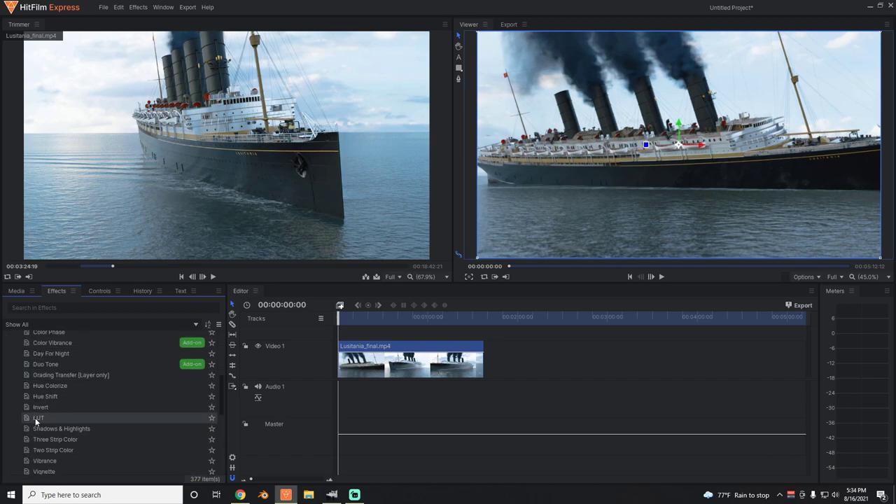
left_click_drag(35, 418, 378, 361)
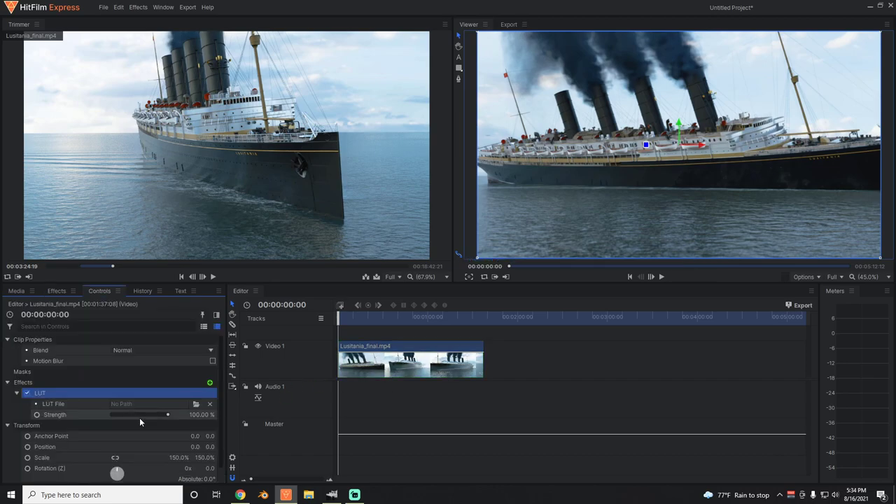
Load DowntonOut.cube from the Film LUTS folder as the effect's LUT file.
left_click(196, 405)
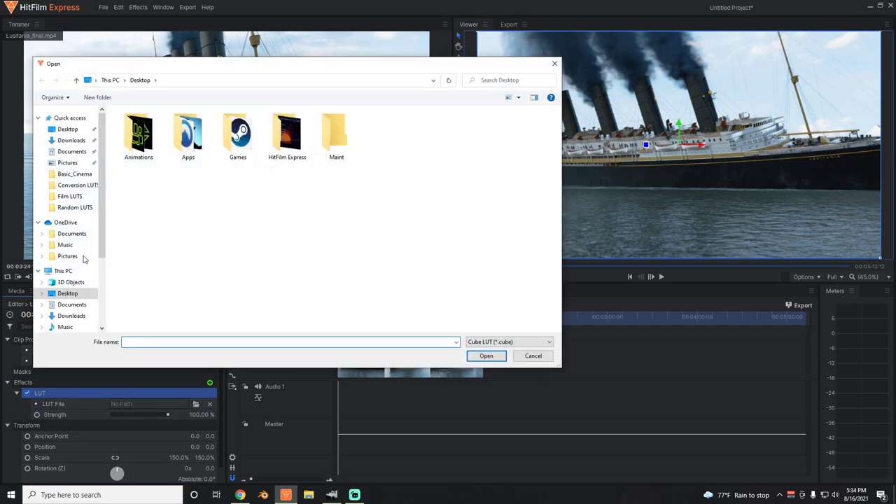
left_click(70, 197)
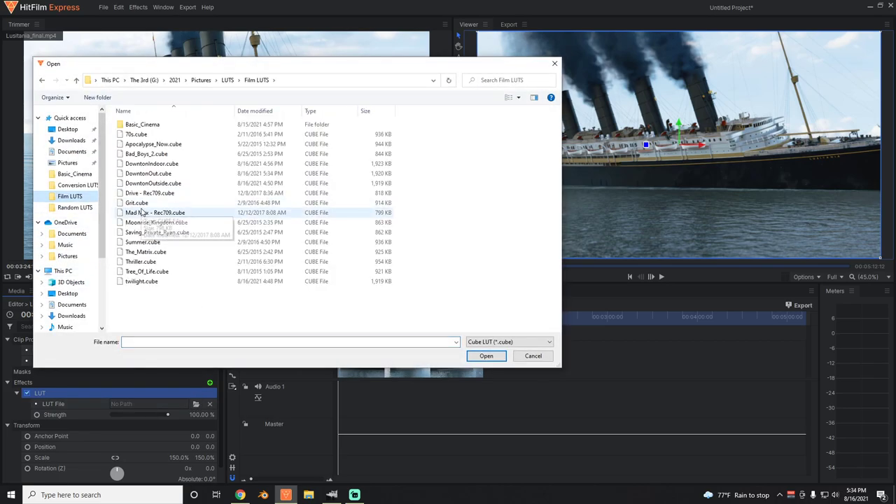
left_click(160, 175)
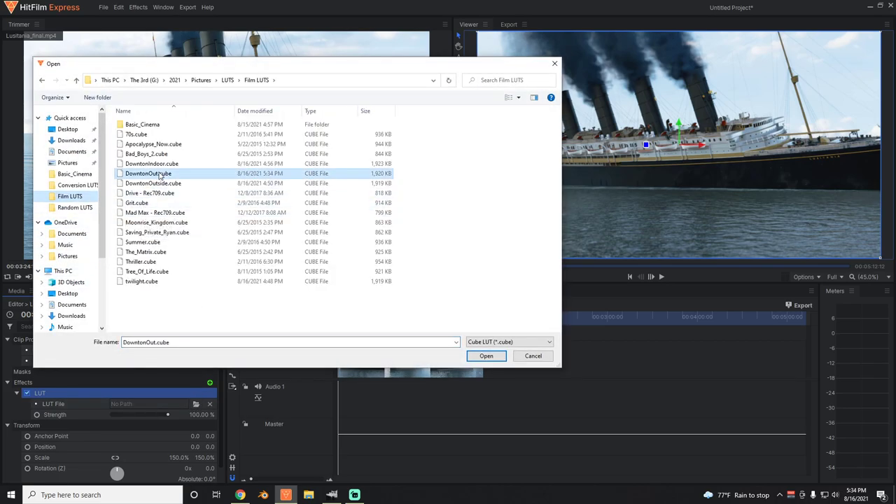
left_click(486, 356)
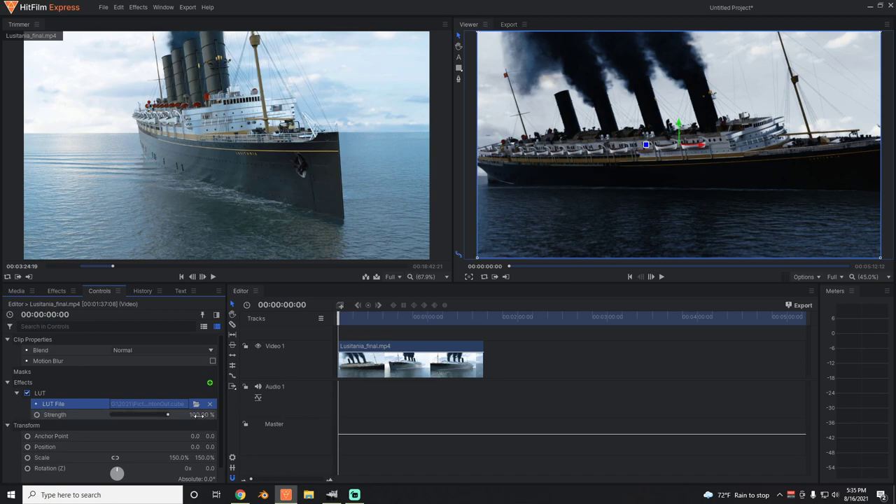
Reduce the LUT strength to about 55% and play back the graded clip.
left_click_drag(203, 415, 168, 415)
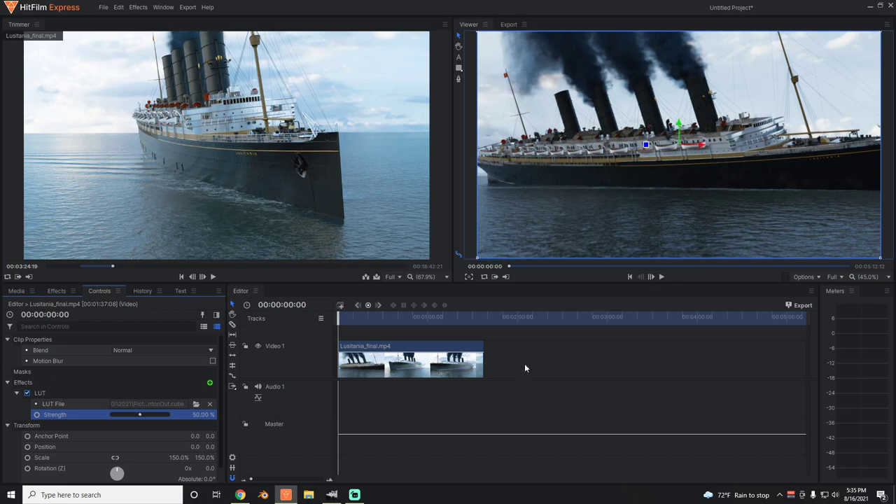
left_click(661, 277)
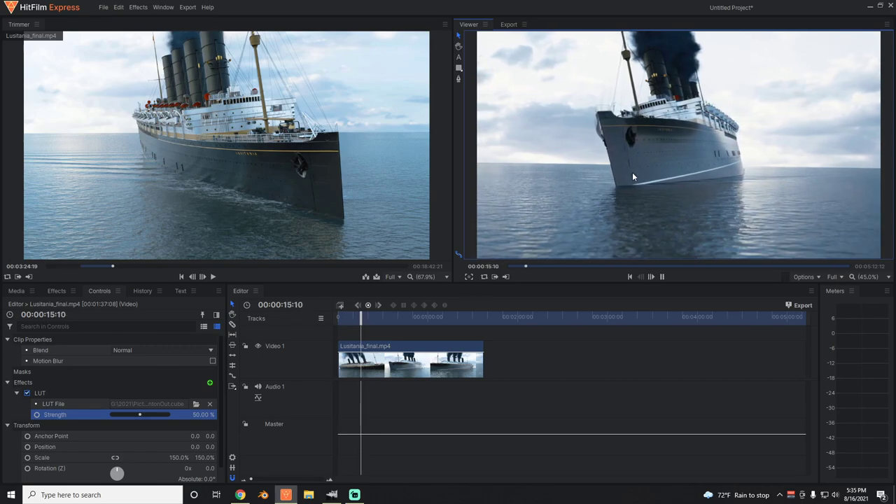
left_click(141, 415)
mouse_move(141, 415)
left_mouse_down()
mouse_move(197, 418)
mouse_move(84, 424)
mouse_move(203, 425)
mouse_move(64, 429)
mouse_move(142, 432)
left_mouse_up()
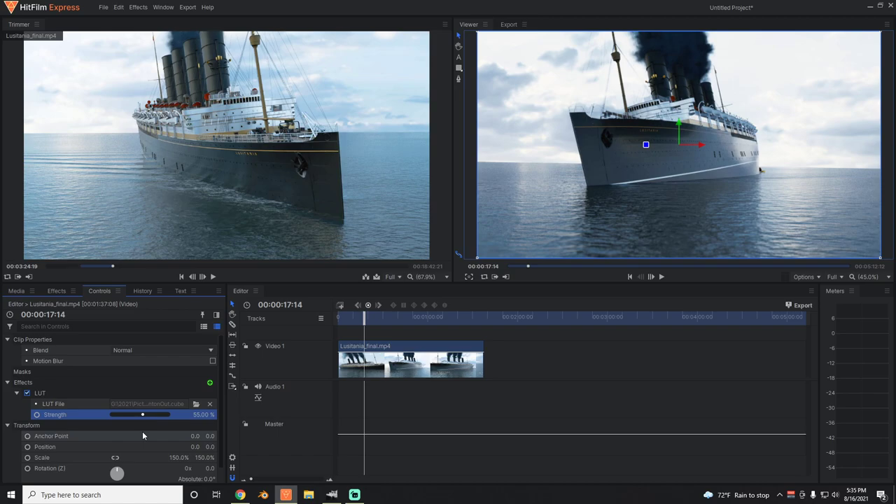
left_click(660, 277)
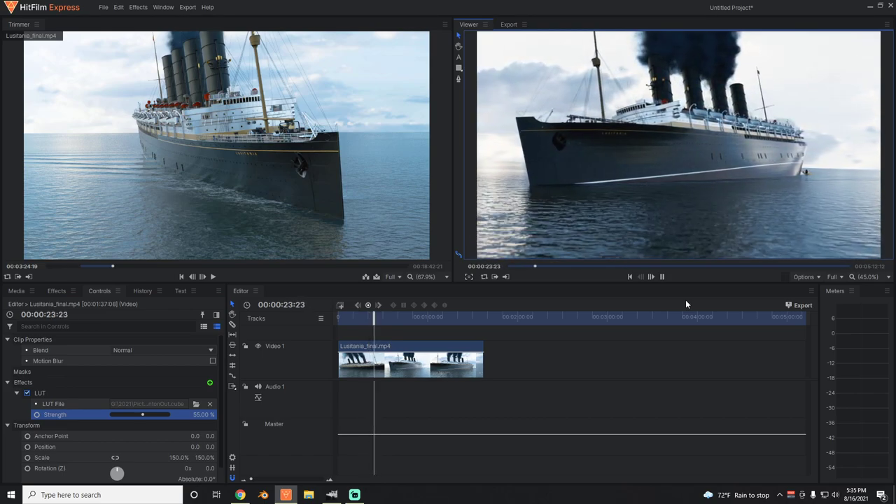
left_click(661, 276)
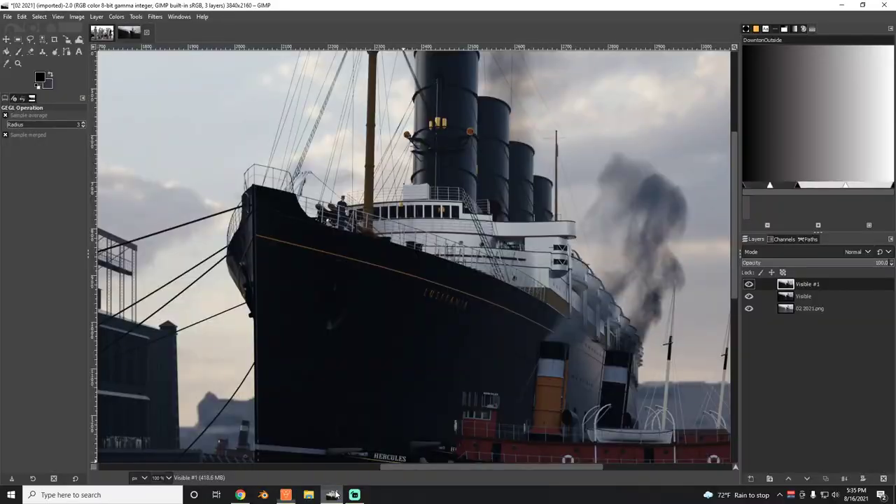
In GIMP, flip between the Downton_Outdoor reference and the ship render, ending on the ship.
left_click(332, 494)
left_click(102, 33)
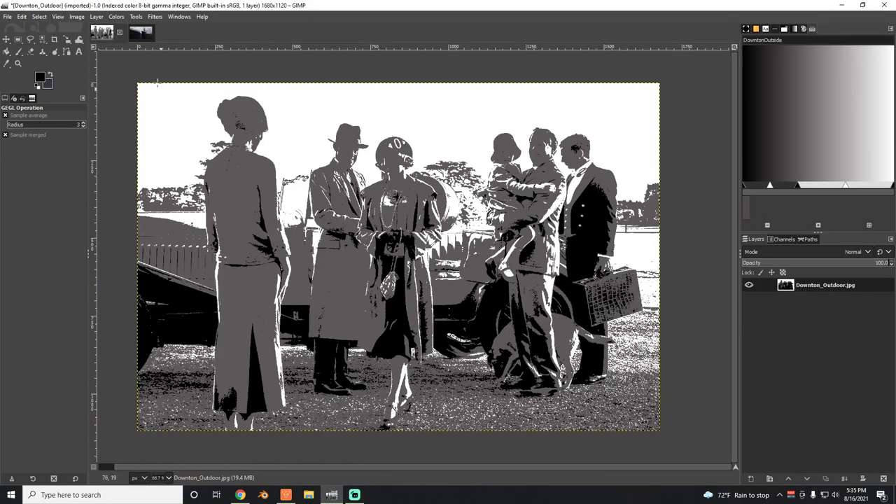
left_click(142, 37)
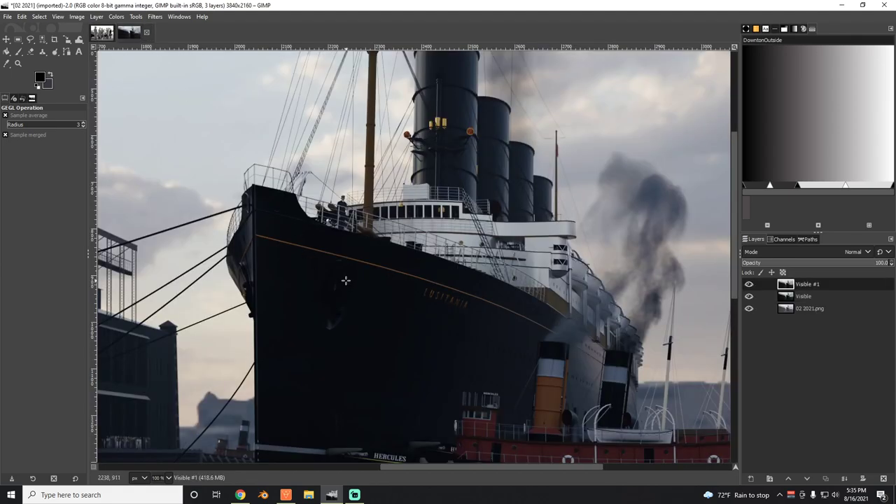
left_click(109, 36)
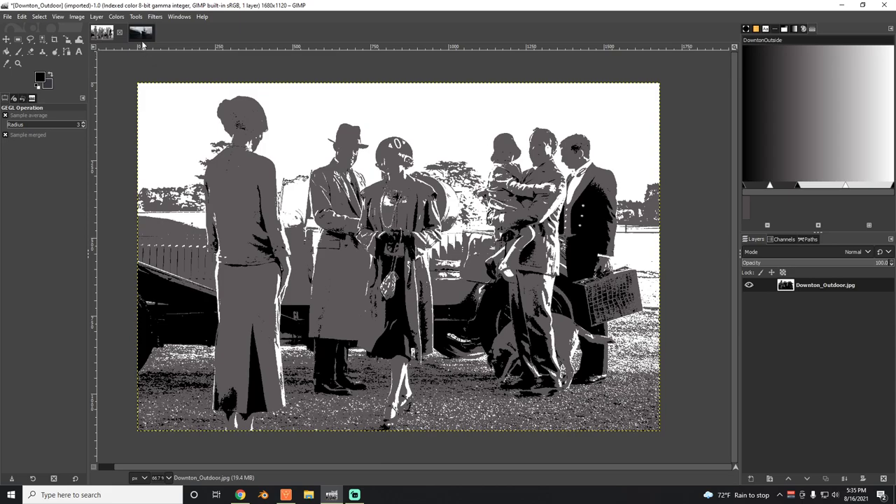
left_click(142, 36)
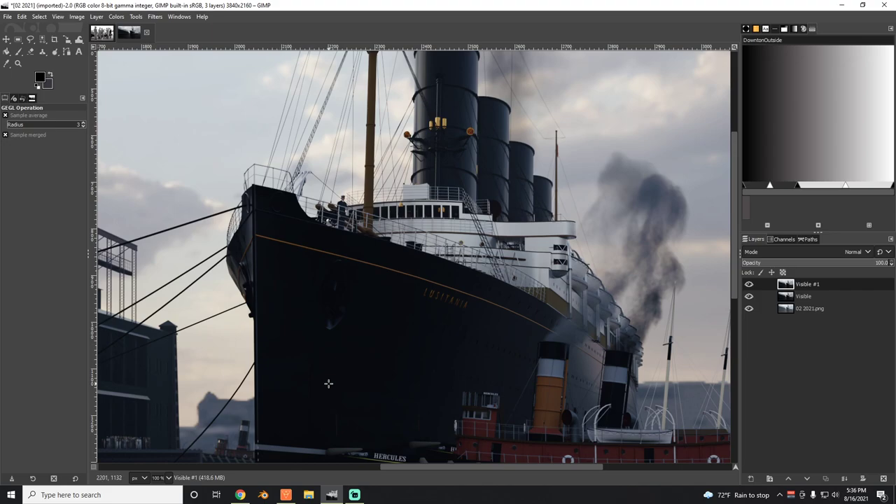
left_click(101, 34)
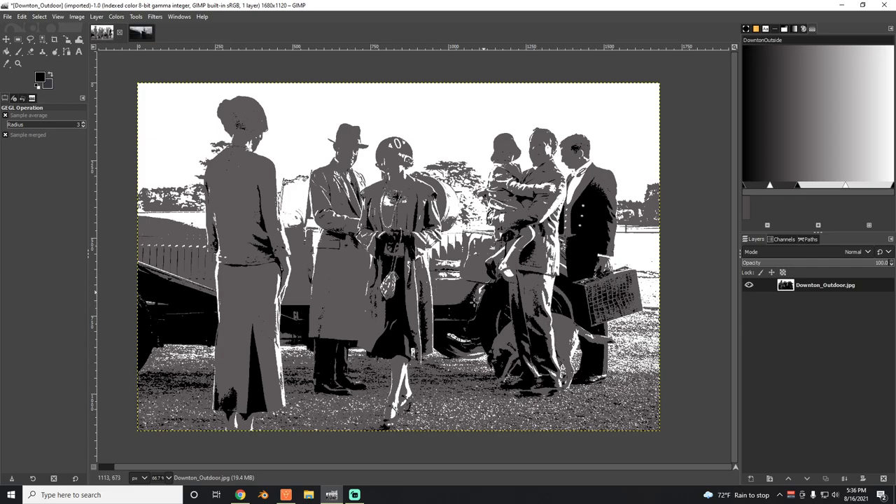
left_click(140, 33)
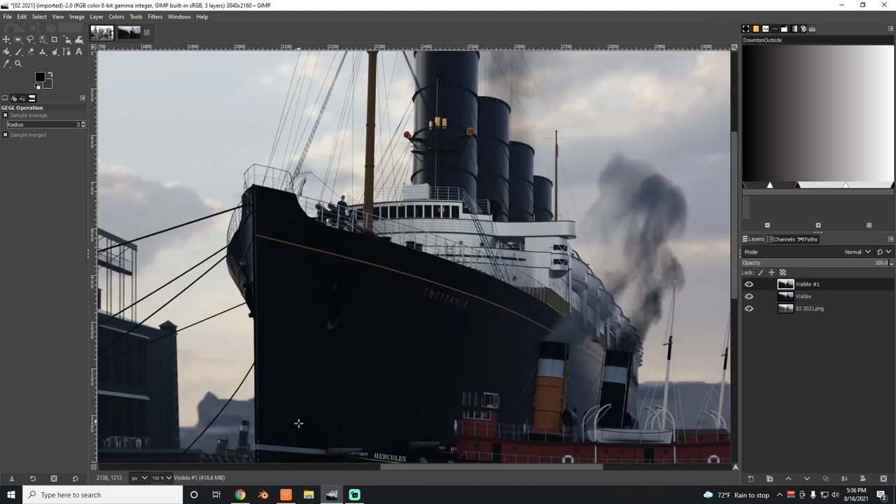
left_click(101, 37)
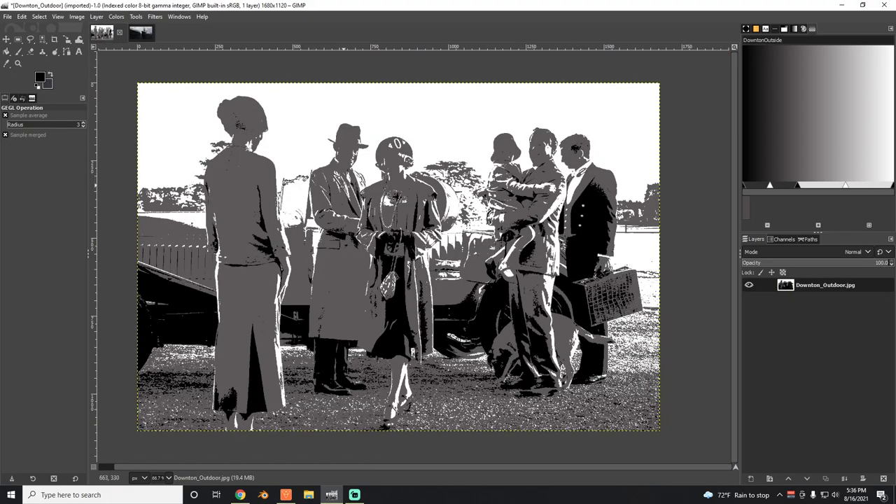
left_click(139, 35)
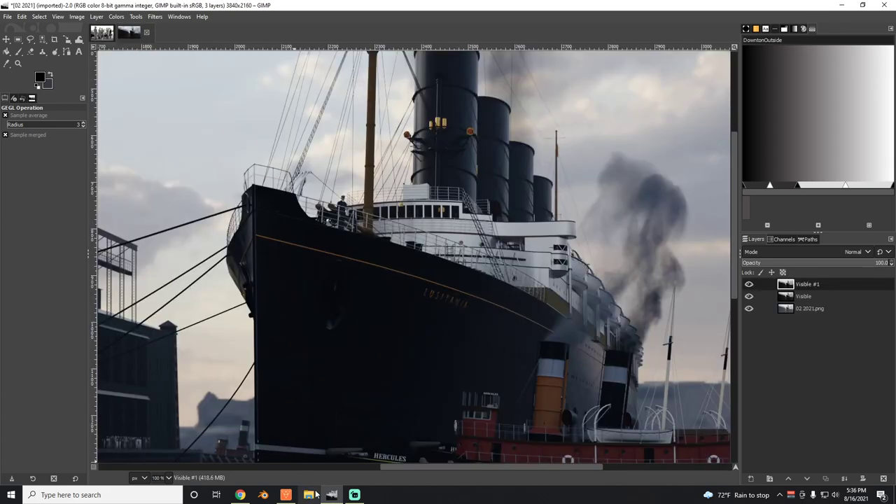
Return to HitFilm Express and play the DowntonOut-graded Lusitania clip.
left_click(286, 495)
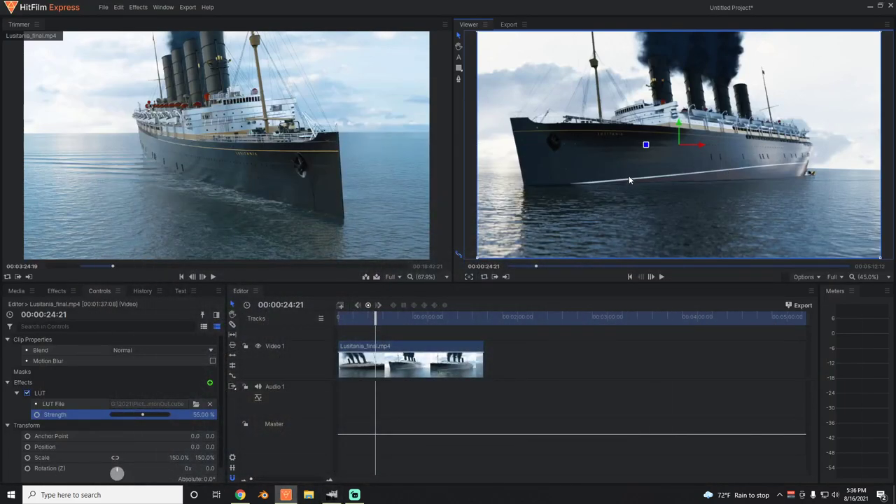
left_click(662, 276)
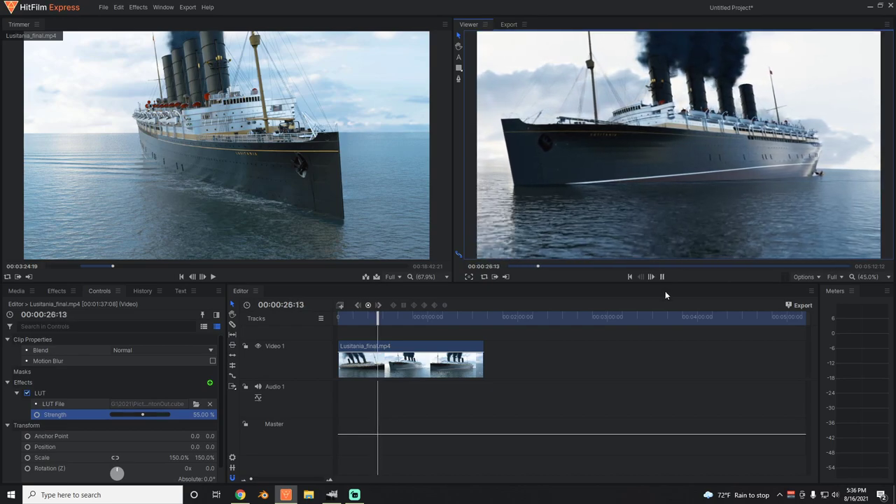